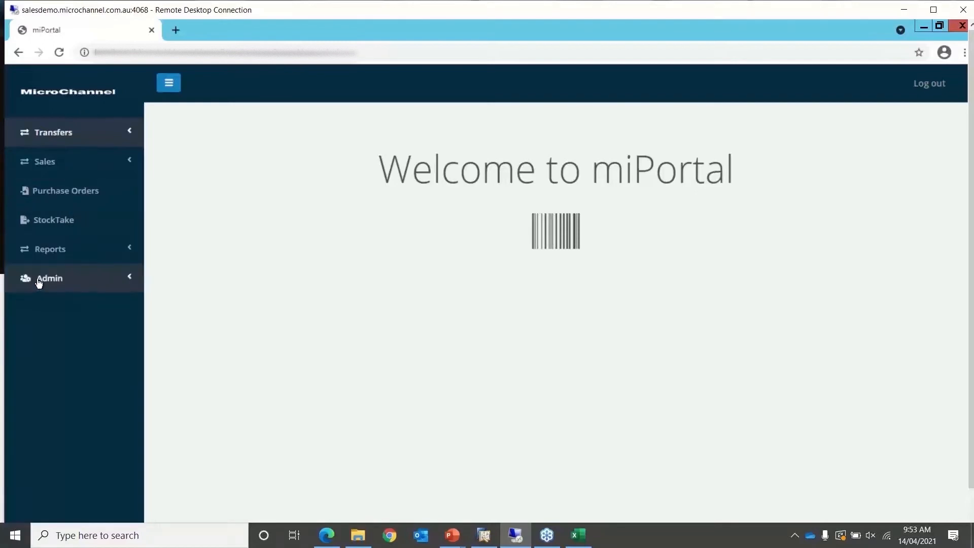
Step: Start a new sales order for the customer Woolworths
left_click(48, 163)
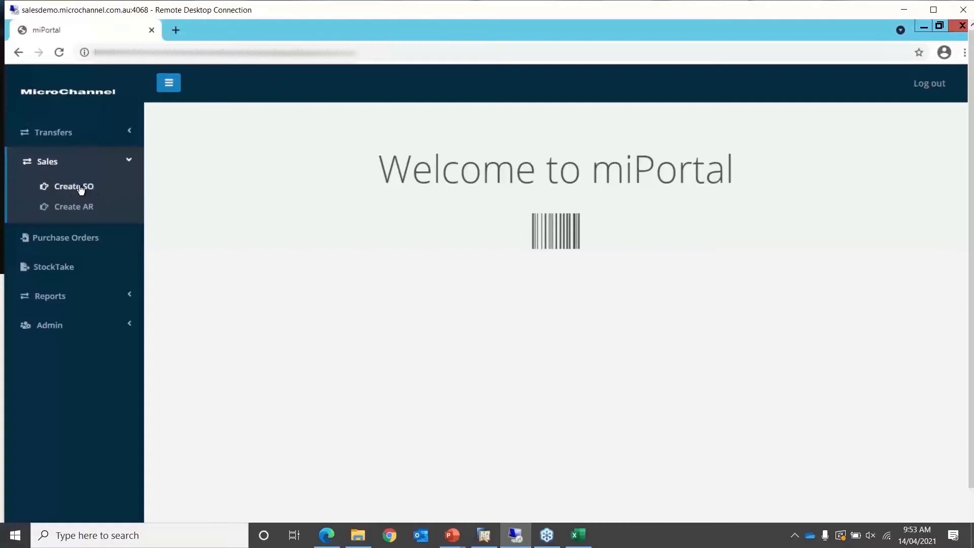
left_click(83, 190)
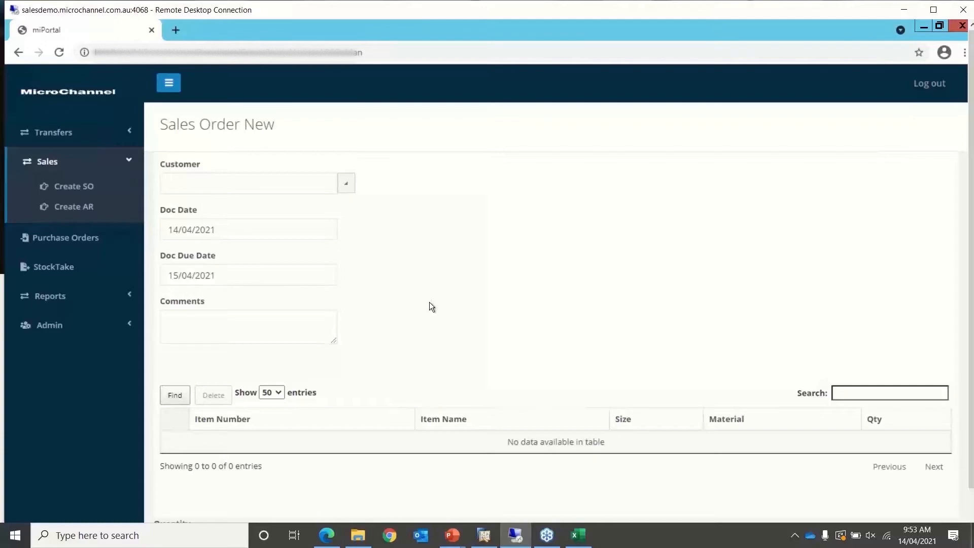
left_click(346, 183)
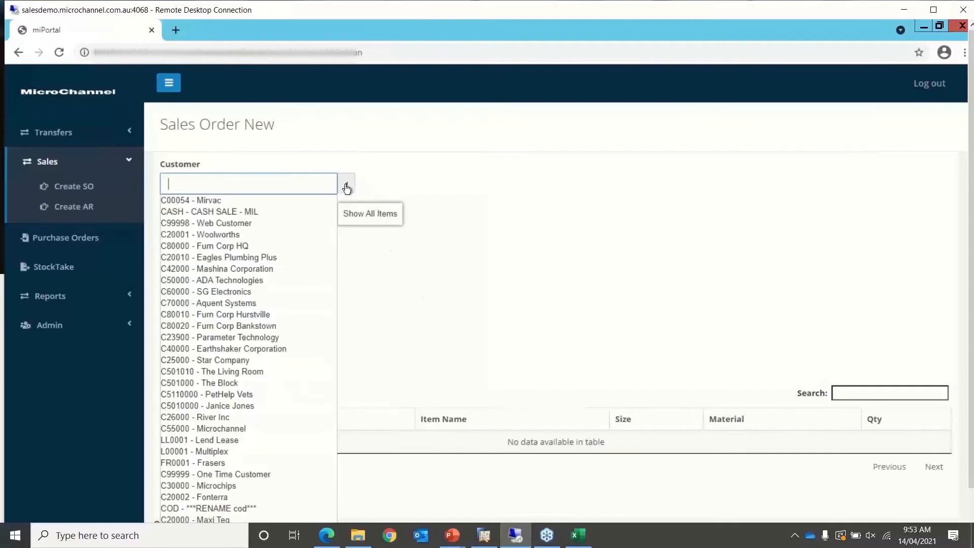
left_click(222, 235)
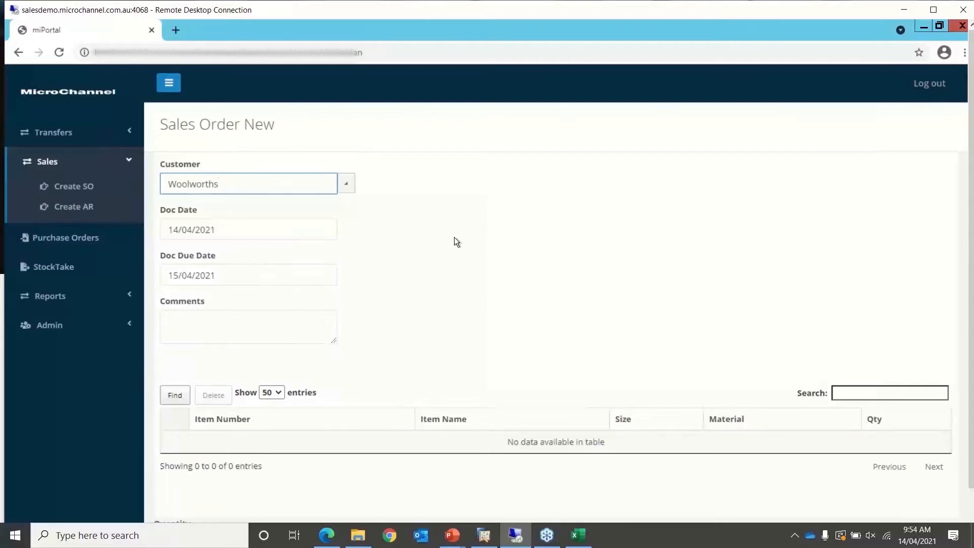
Step: Switch to SAP Business One, copy the bar code of item J.B. Officeprint 1186, and return to the order's Scan Item field in miPortal
scroll(455, 236, "down", 3)
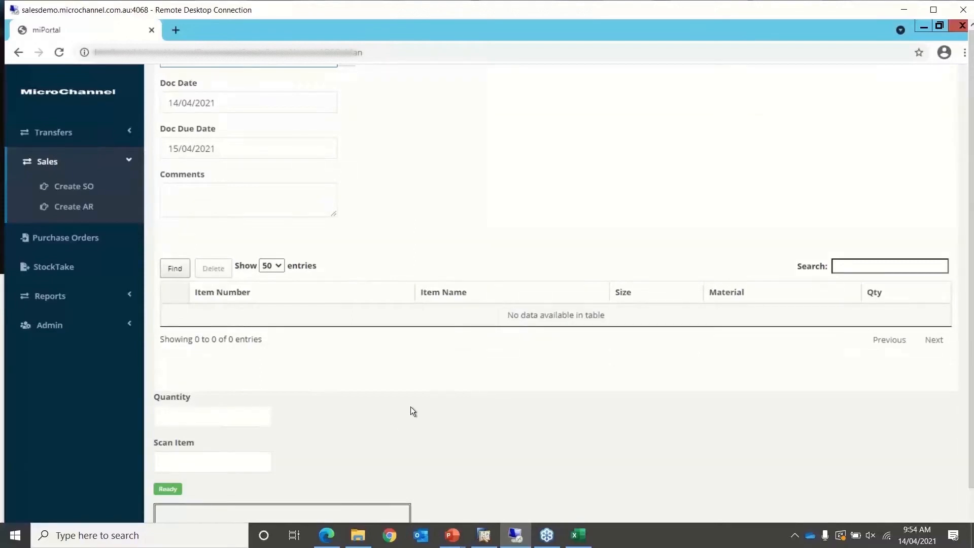
left_click(486, 535)
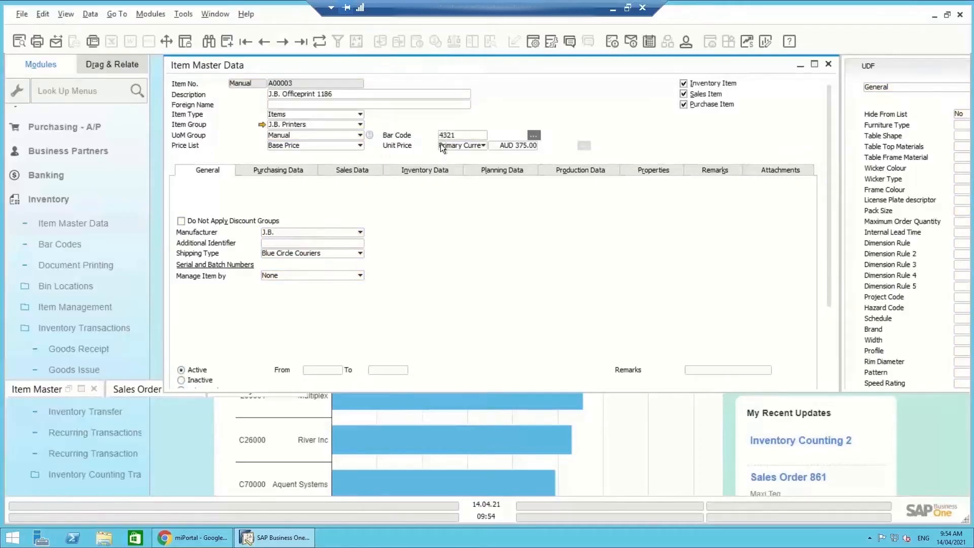
double_click(455, 136)
right_click(448, 138)
left_click(479, 161)
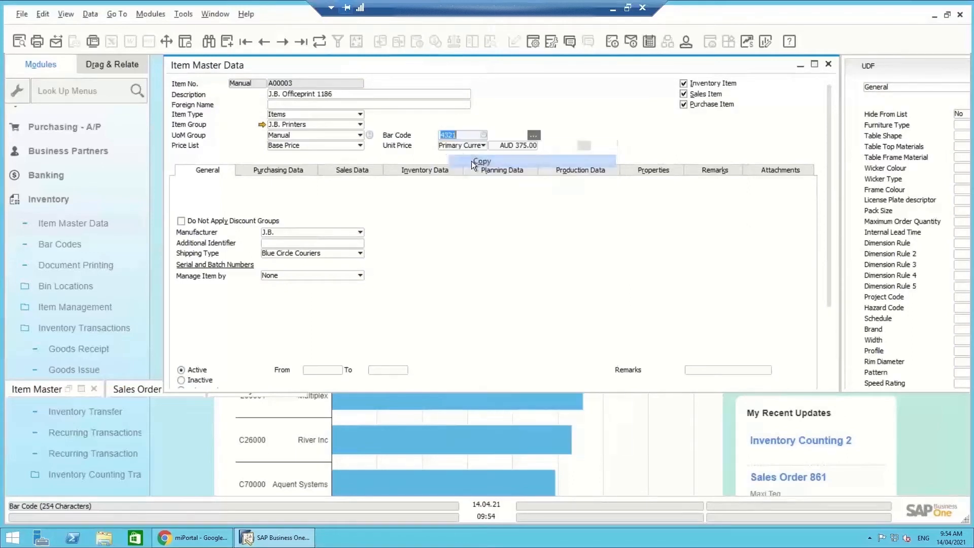
left_click(932, 15)
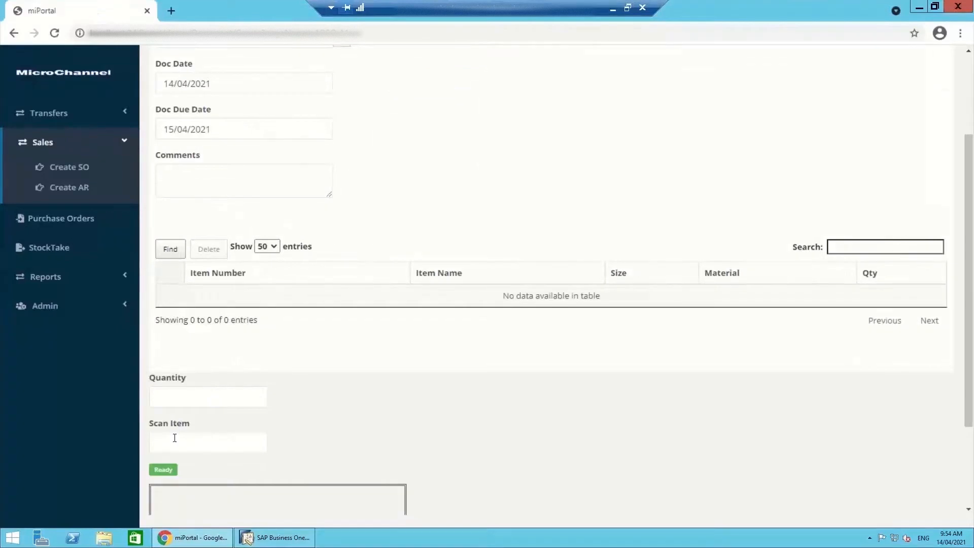
left_click(206, 447)
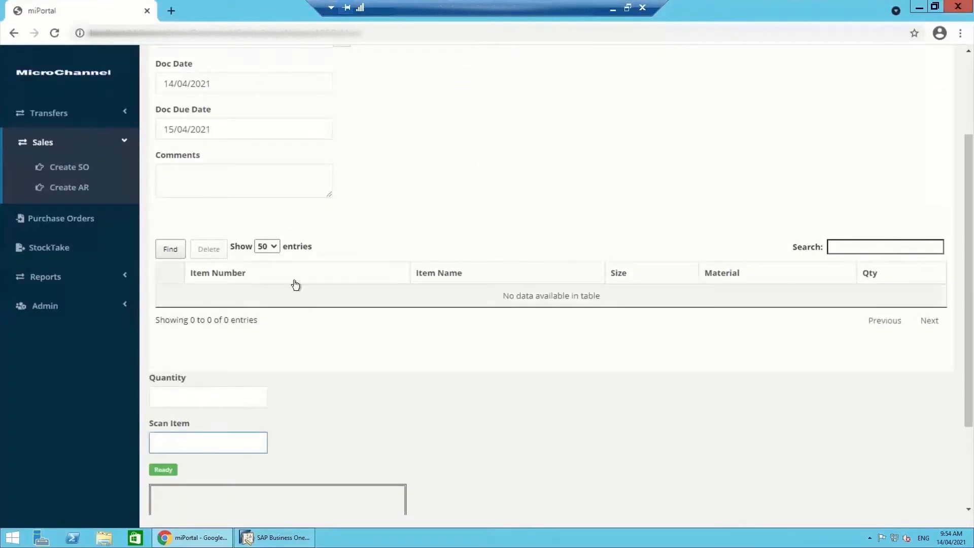
Step: Look up the items of the J.B. Printers group in the Item Finder and close it without selecting any
left_click(172, 252)
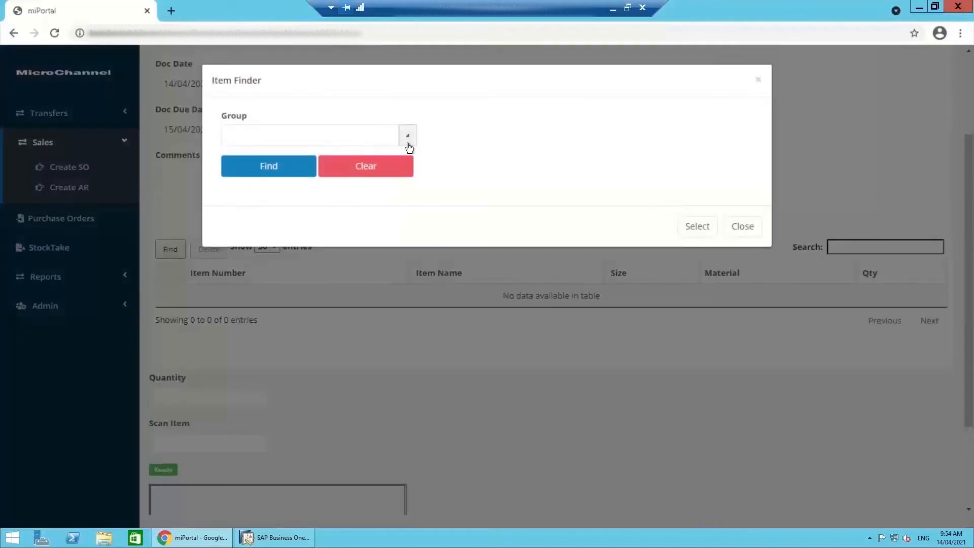
left_click(408, 142)
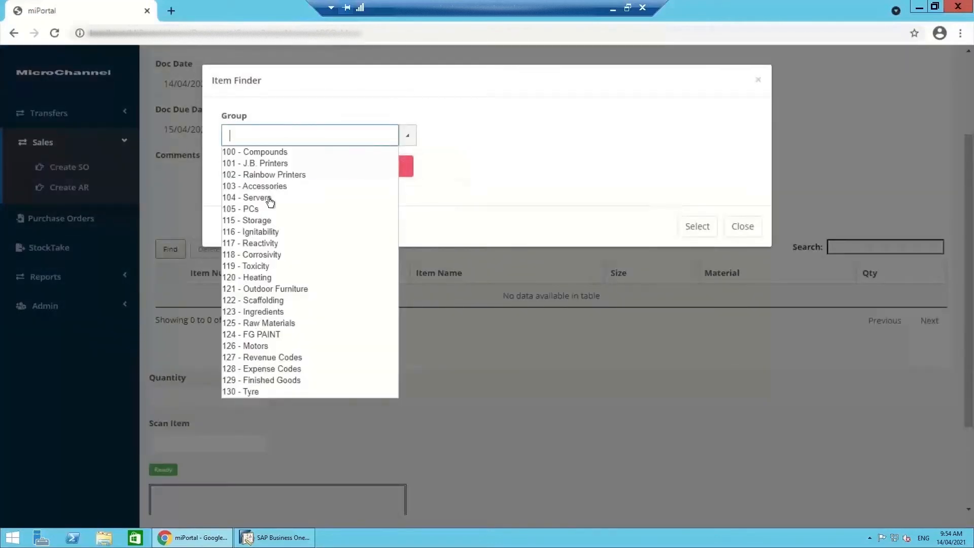
left_click(270, 164)
left_click(259, 174)
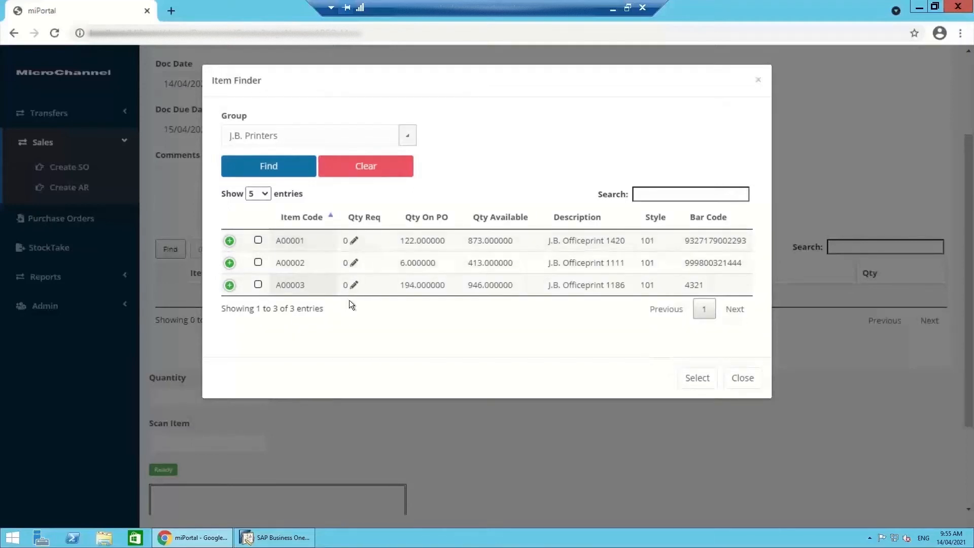
left_click(743, 380)
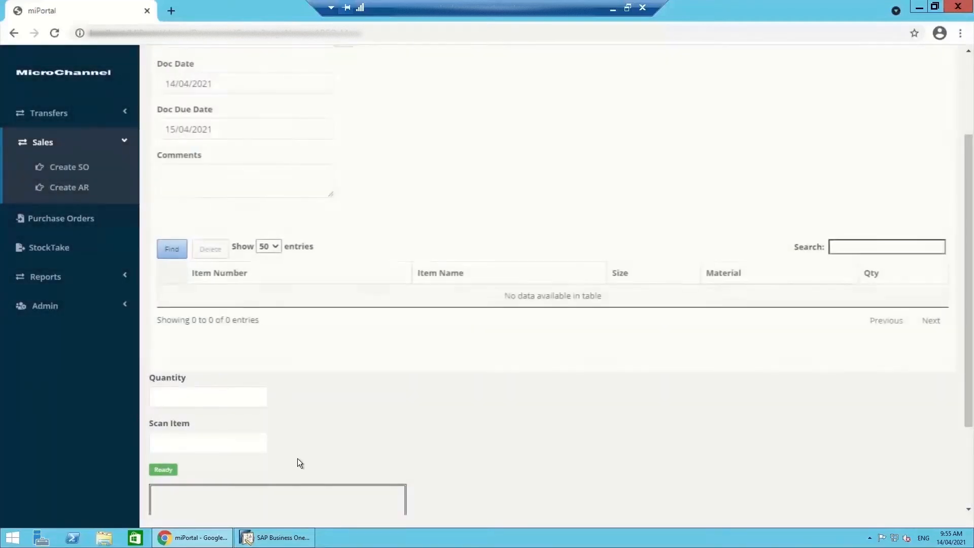
Step: Add item A00003 (J.B. Officeprint 1186) to the order through Scan Item, bringing its line quantity to 2
left_click(181, 445)
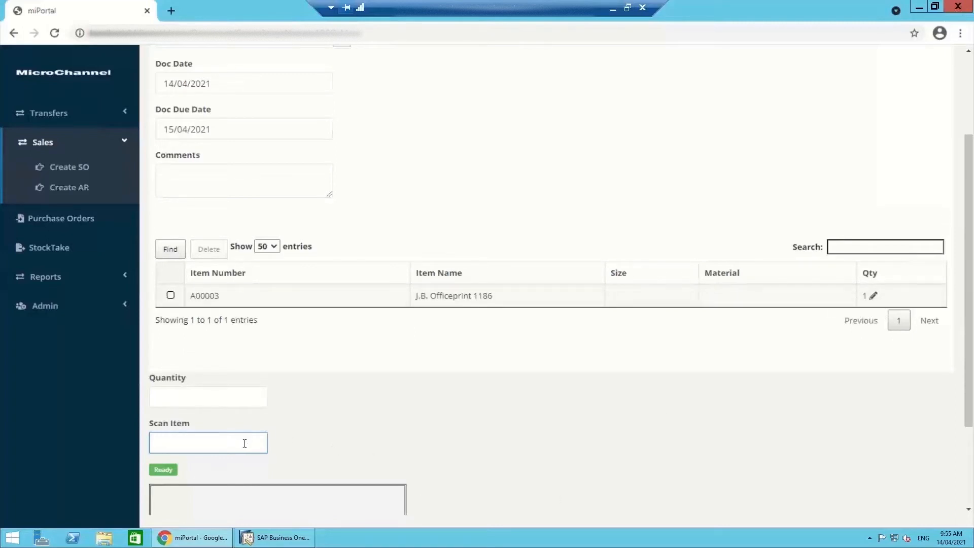
type("A00003")
key("Return")
Step: Draw a freehand signature in the order's signature box and submit the sales order
scroll(623, 339, "down", 2)
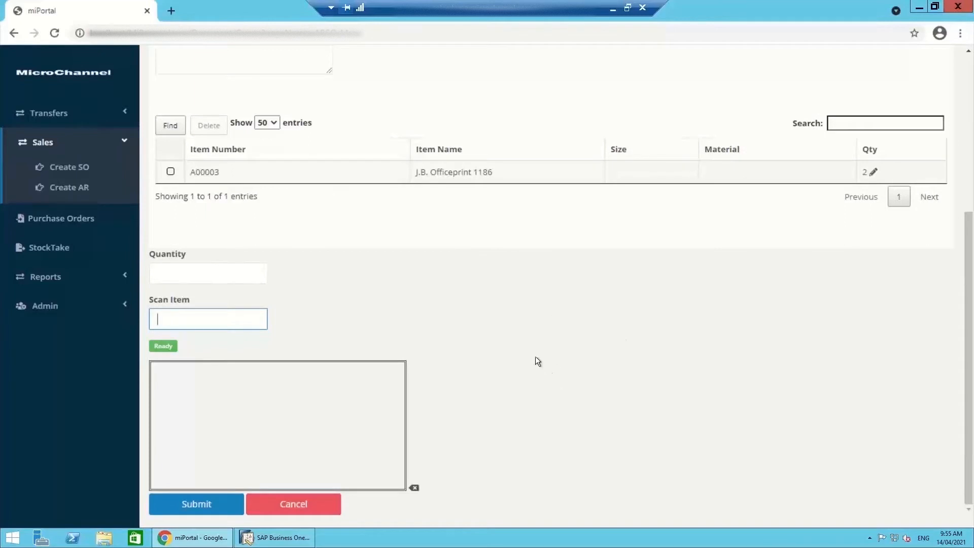
mouse_move(330, 409)
left_mouse_down()
mouse_move(339, 416)
mouse_move(300, 445)
left_mouse_up()
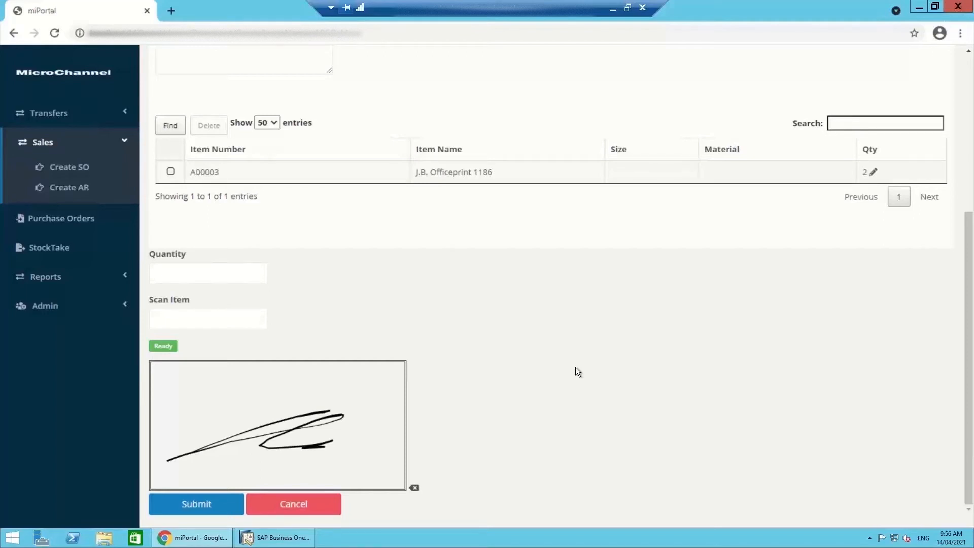
left_click(192, 508)
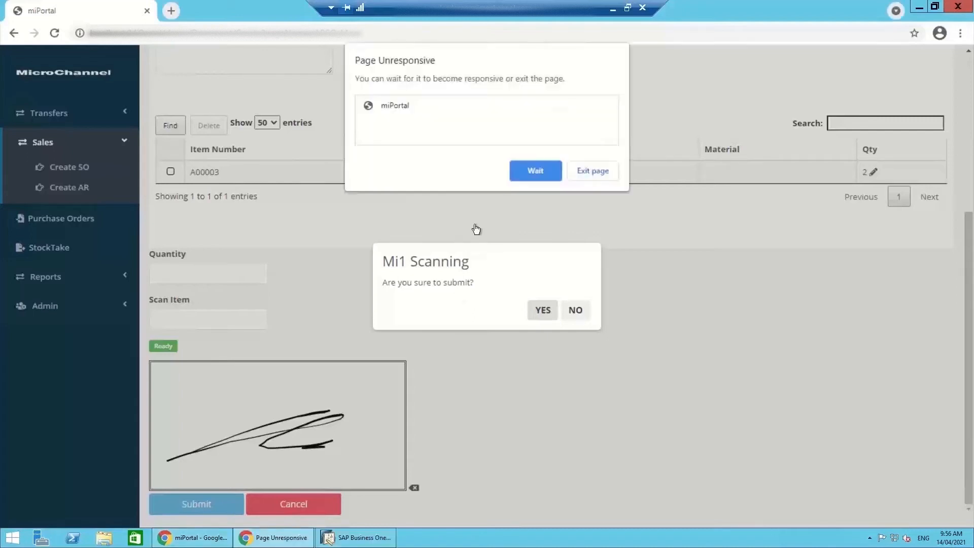
left_click(537, 171)
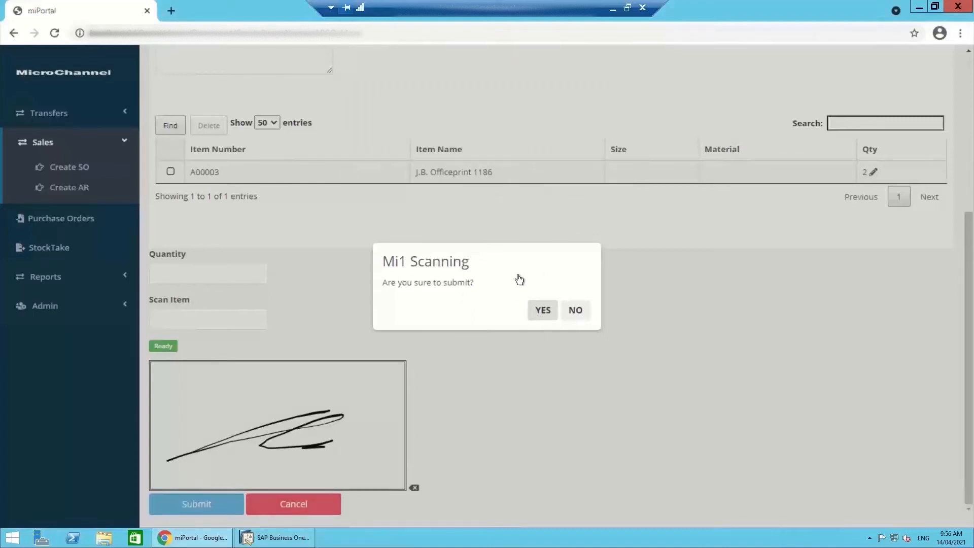
key("Return")
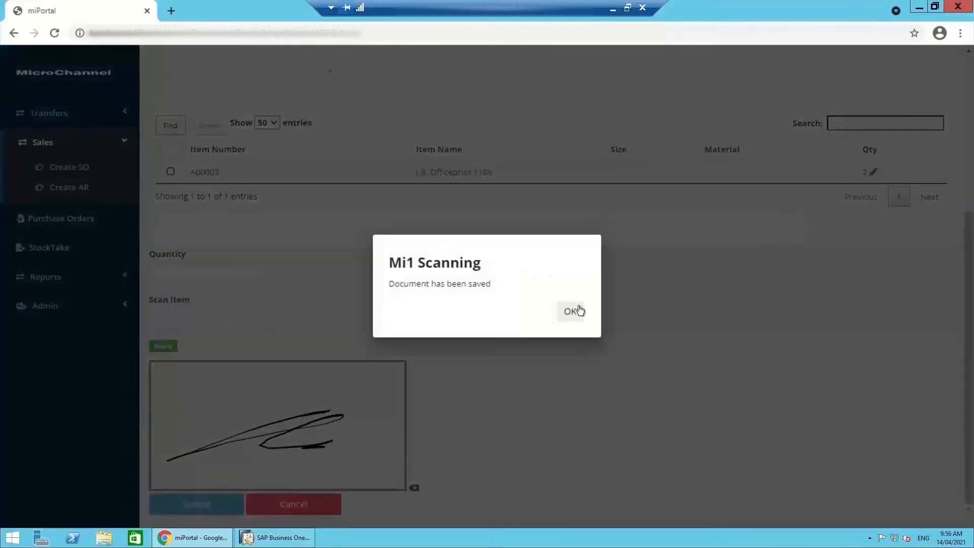
left_click(570, 312)
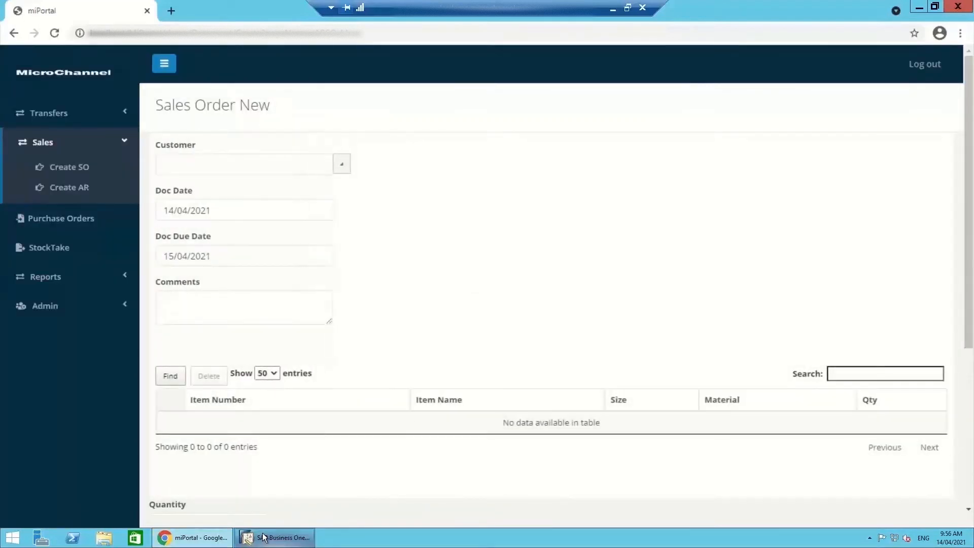
Step: Switch to SAP Business One and display the most recent sales order
left_click(269, 538)
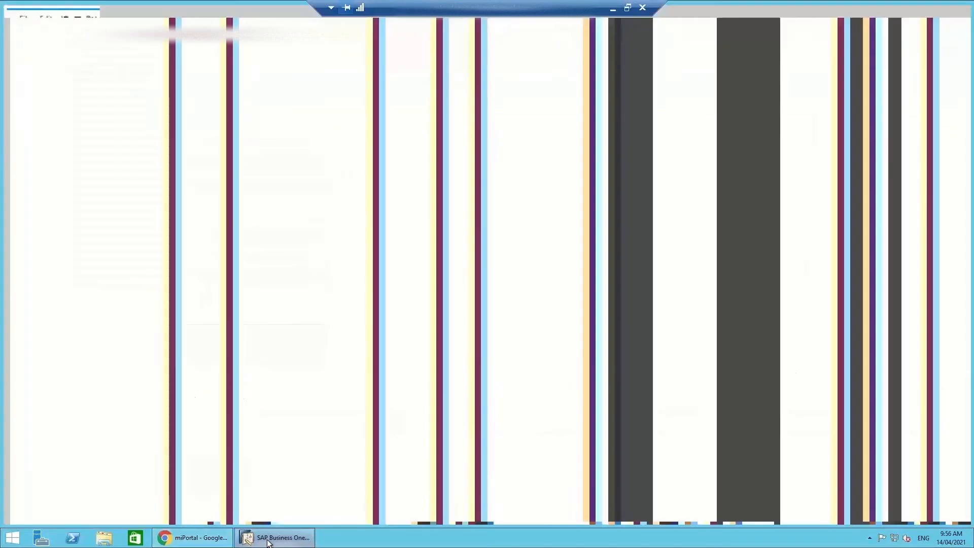
left_click(69, 198)
left_click(69, 187)
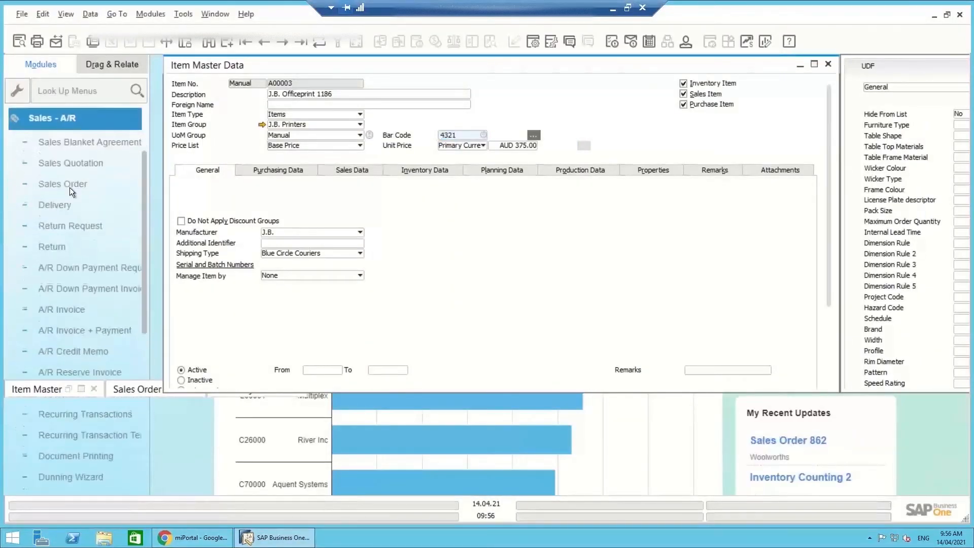
left_click(66, 182)
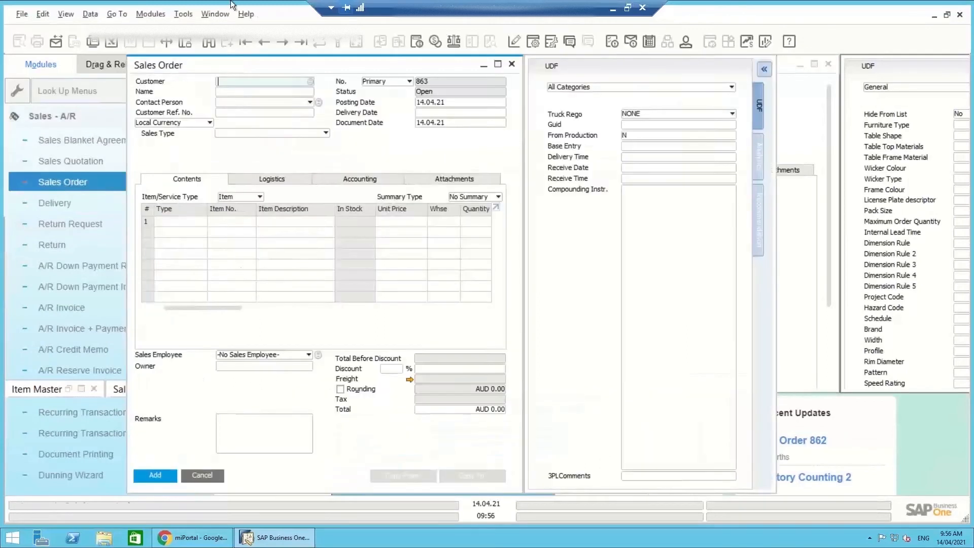
left_click(303, 42)
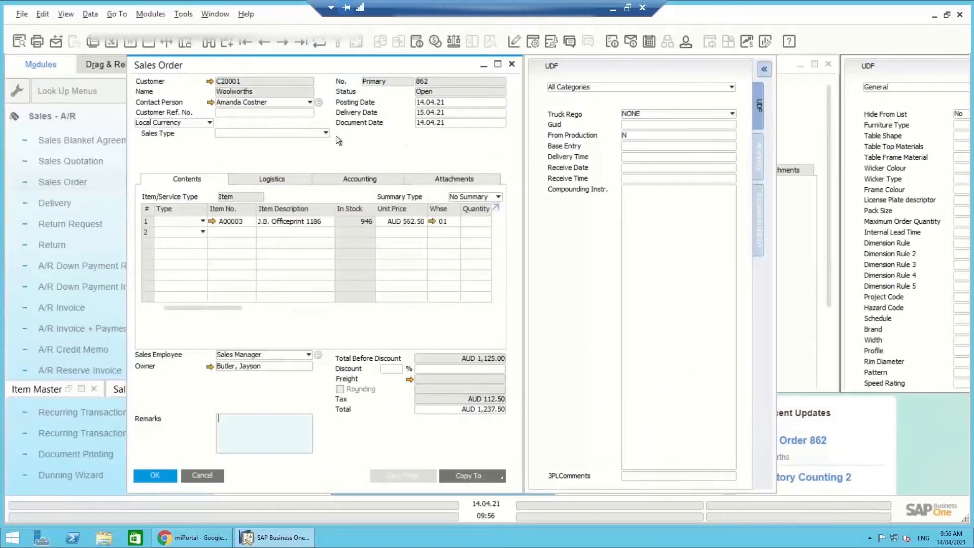
Step: View the signature file attached to the Woolworths sales order and close the image
left_click(444, 180)
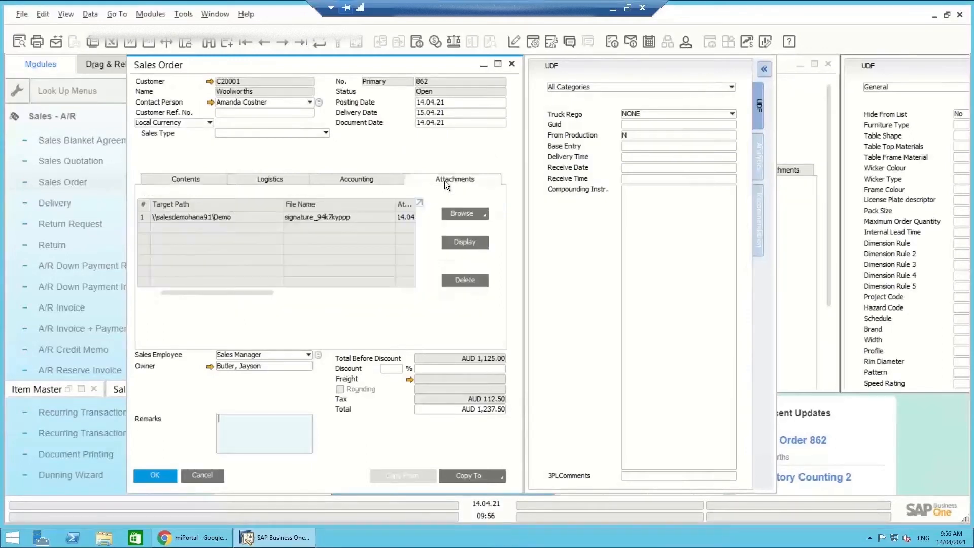
double_click(253, 221)
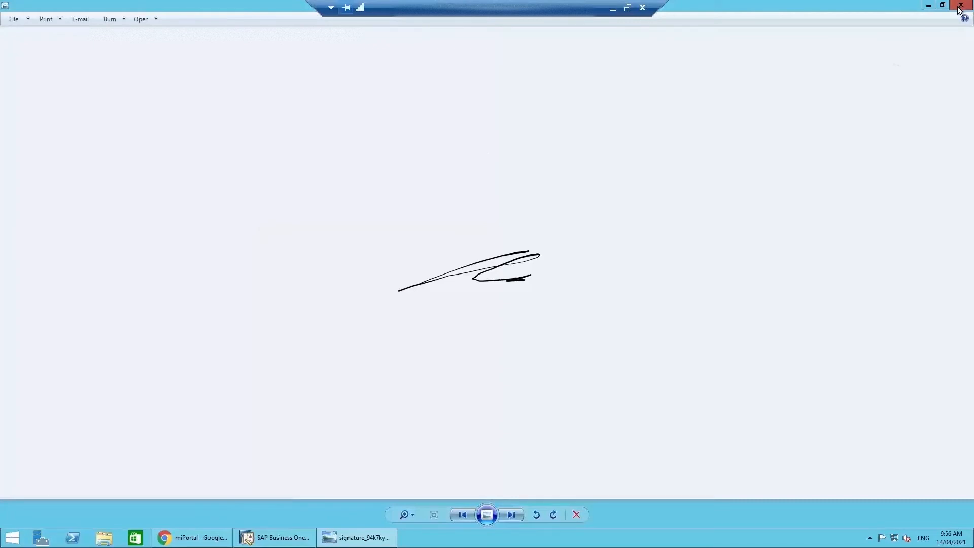
left_click(961, 6)
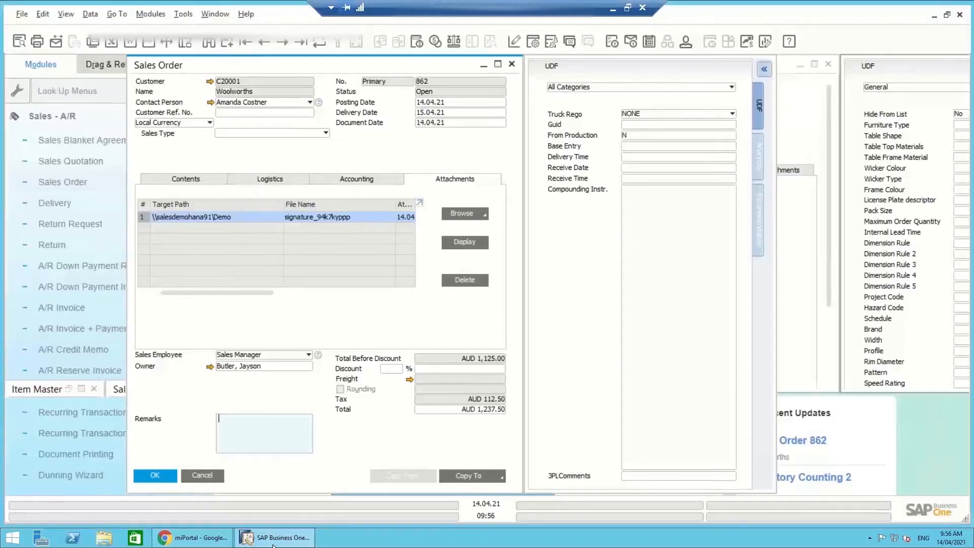
Step: Switch back to miPortal and open the sales order list for creating an AR document
left_click(211, 538)
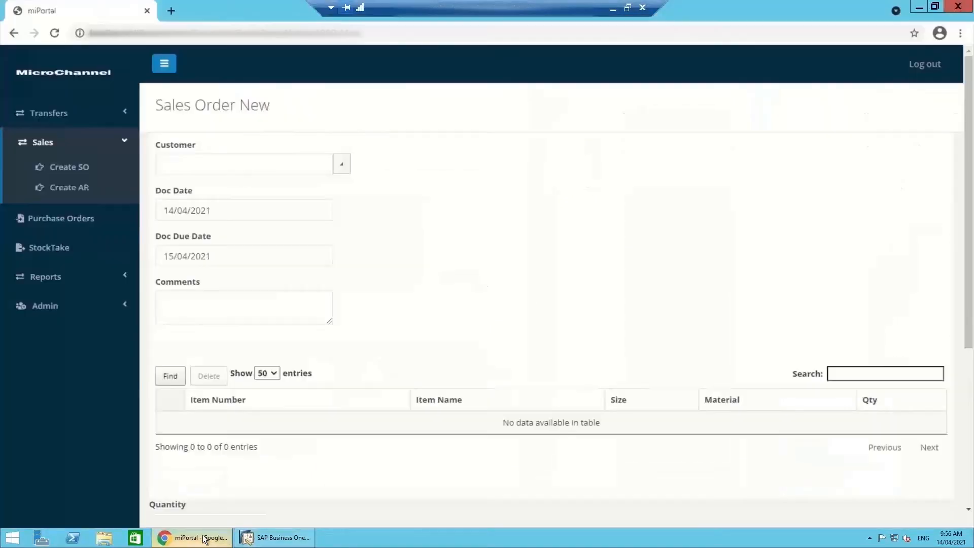
left_click(70, 188)
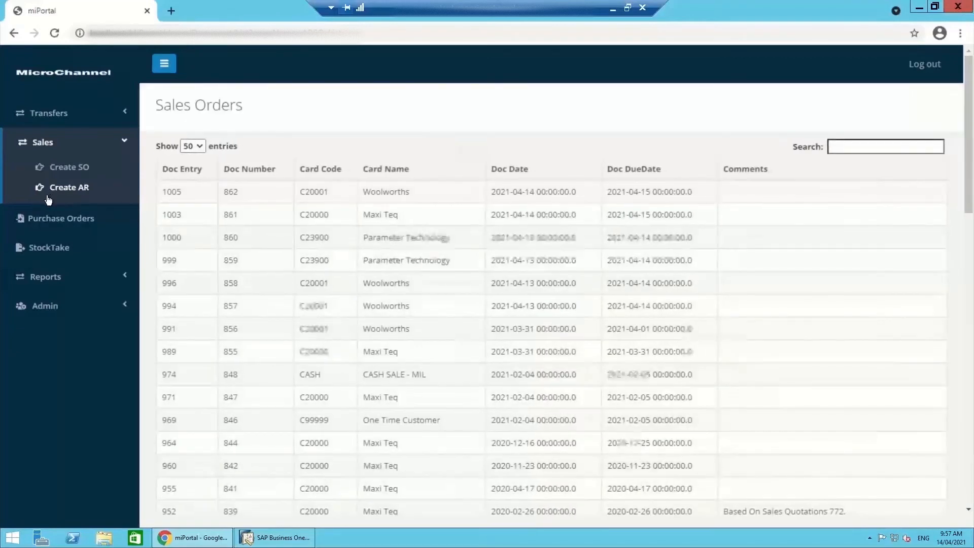
Step: Search the sales order list for "maxi 839" and clear the search again
left_click(839, 147)
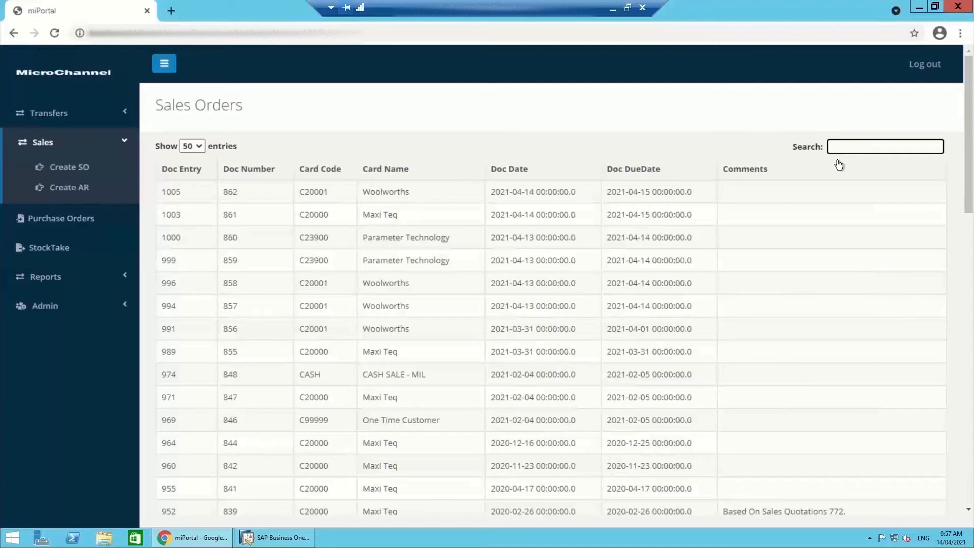
type("maxi")
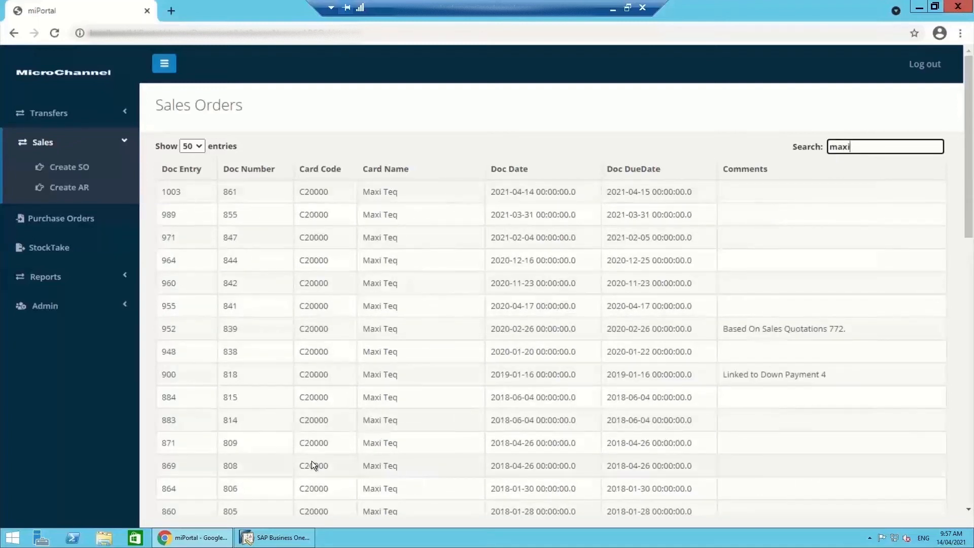
type(" 839")
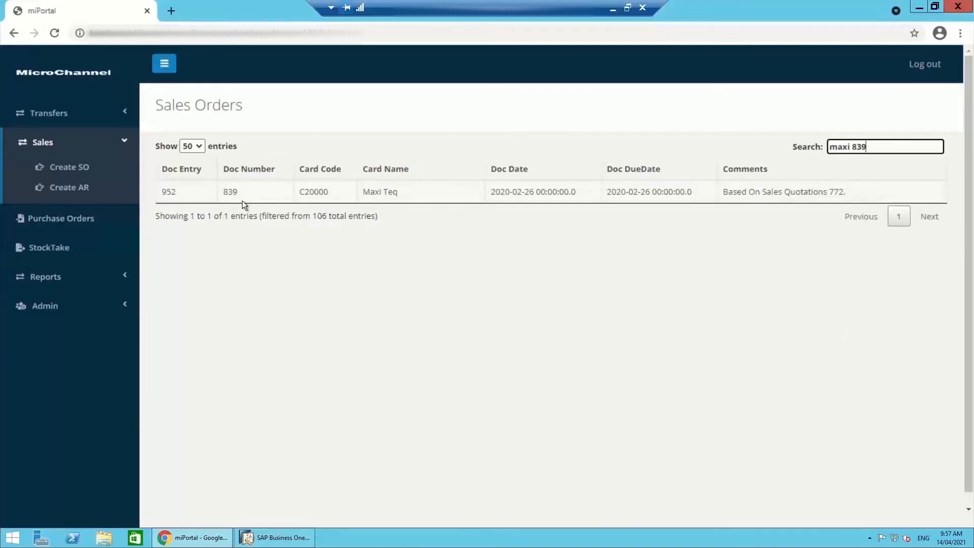
left_click_drag(872, 148, 796, 147)
key("BackSpace")
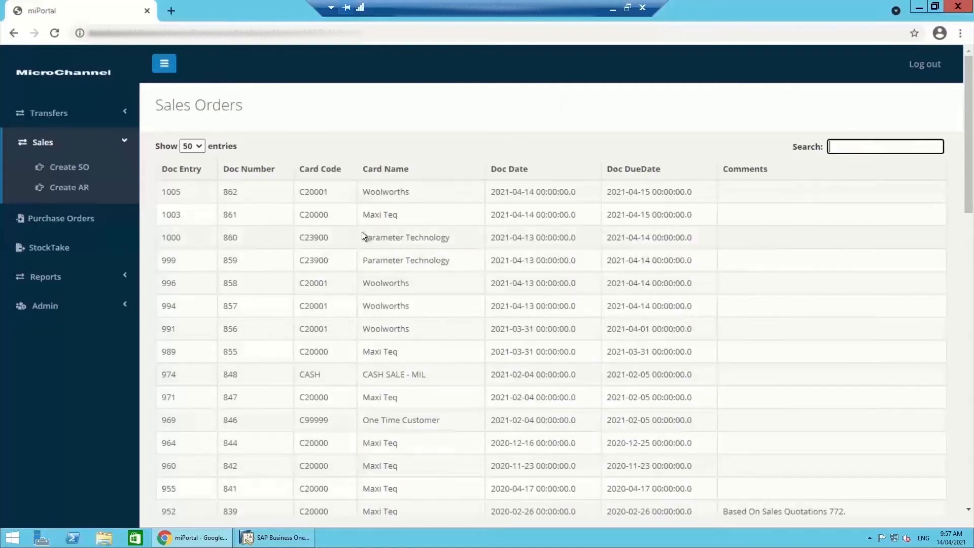
Step: Open the Maxi Teq sales order dated 2021-04-14 and set the J.B. Officeprint 1186 quantity to 2
left_click(379, 220)
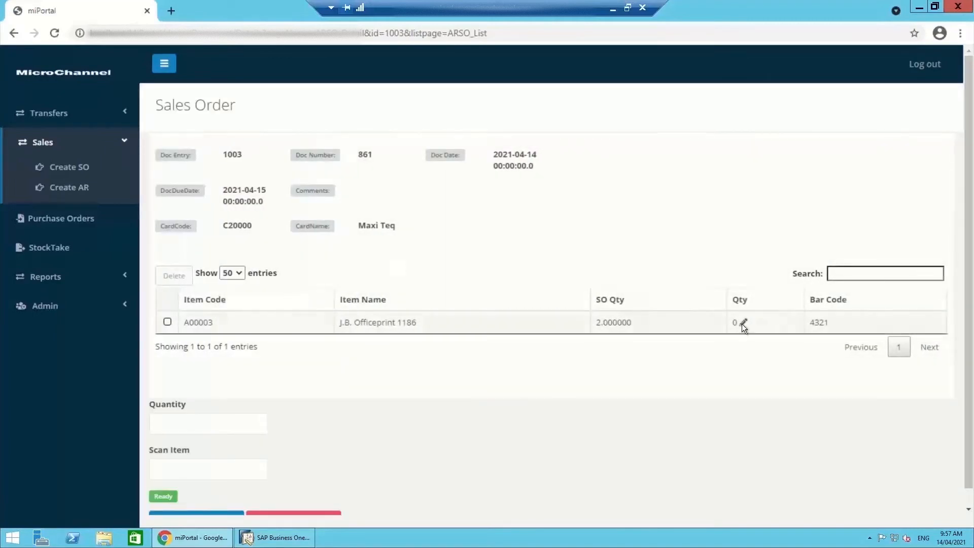
left_click(743, 321)
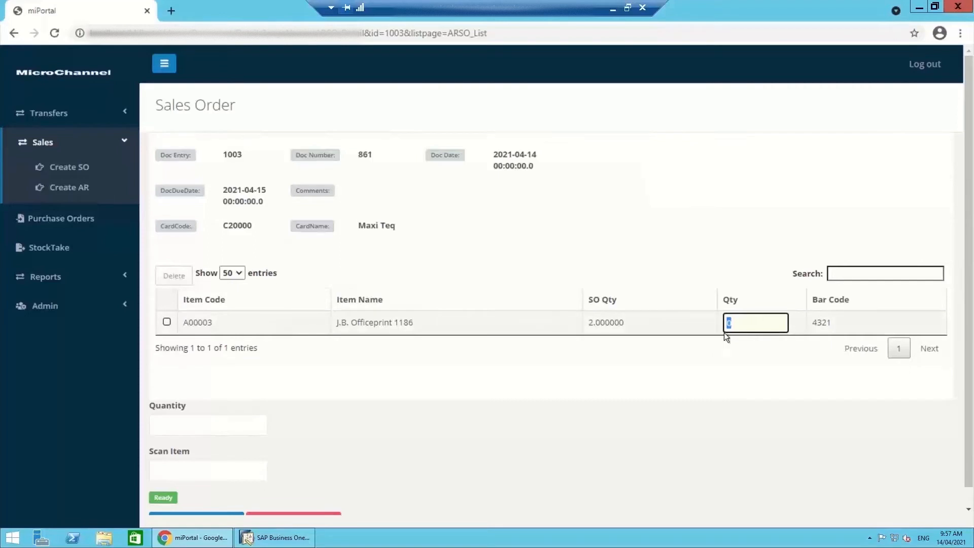
type("2")
left_click(727, 368)
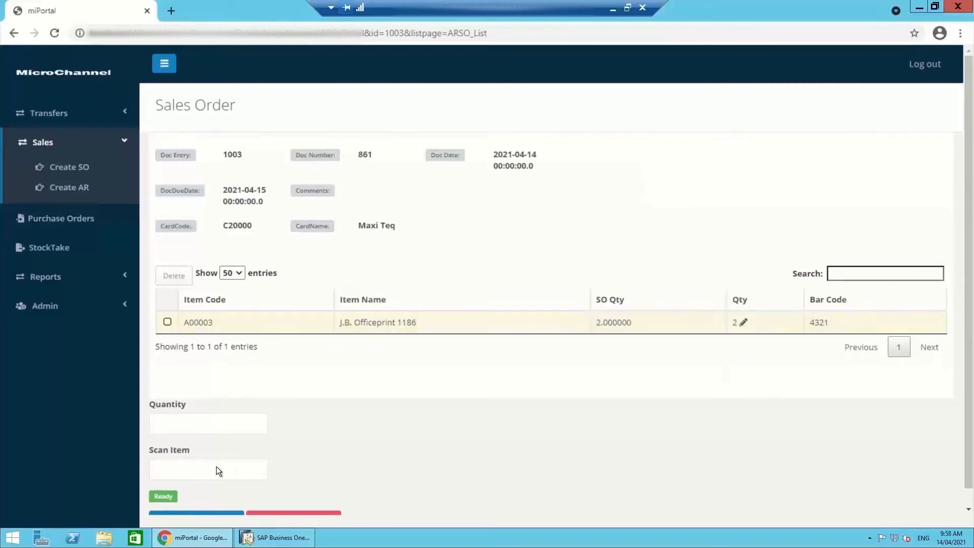
Step: Examine the item's bar code and the Quantity and Scan Item fields used for scanning items into the order
left_click(173, 422)
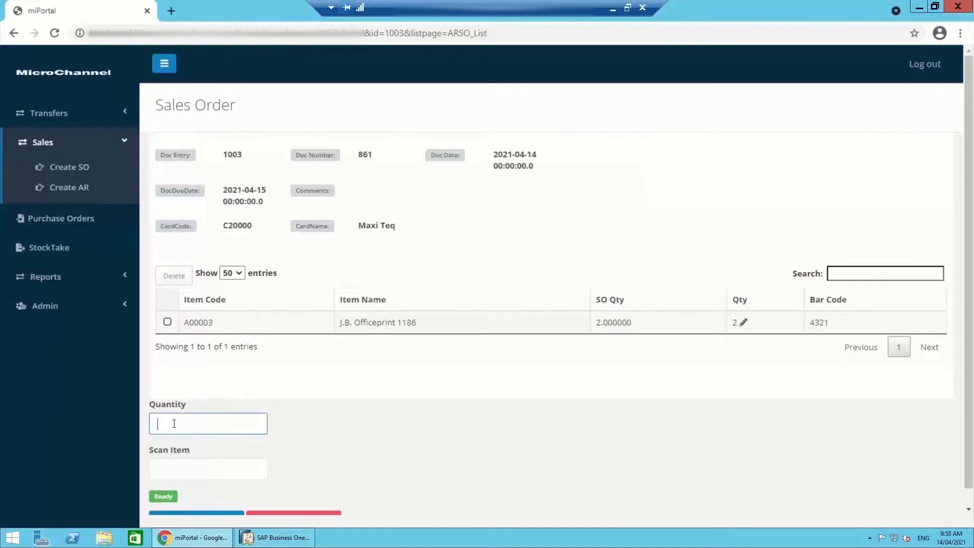
left_click(173, 472)
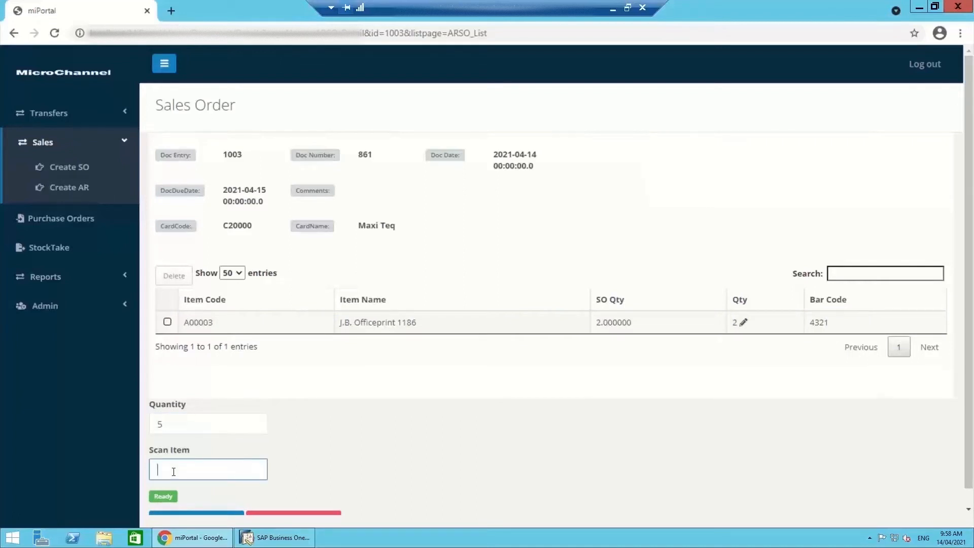
key("Return")
left_click_drag(829, 322, 810, 322)
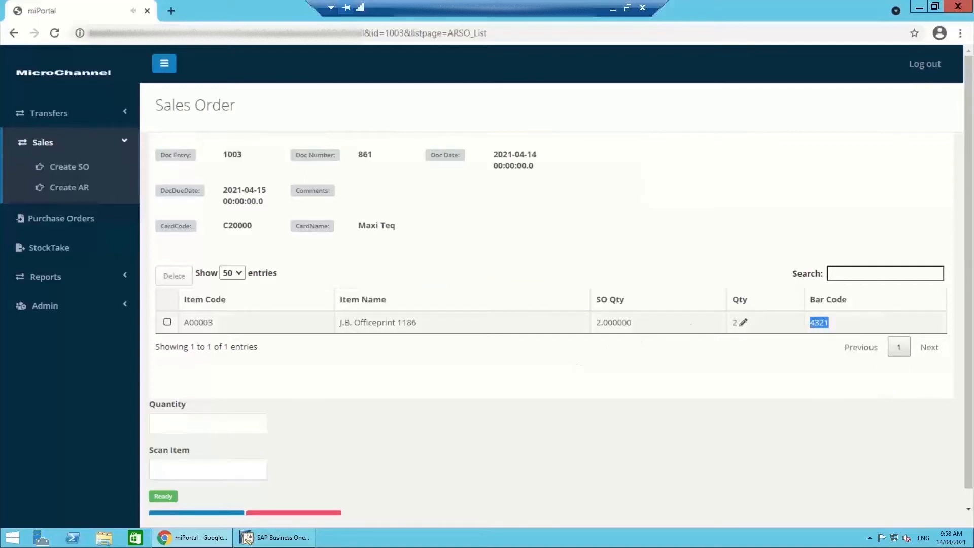
left_click(188, 471)
key("Return")
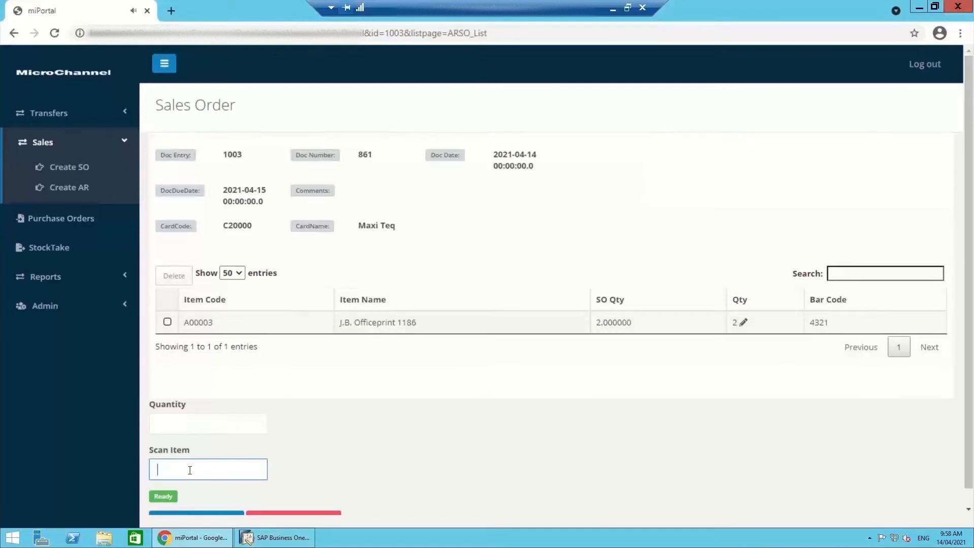
left_click(189, 425)
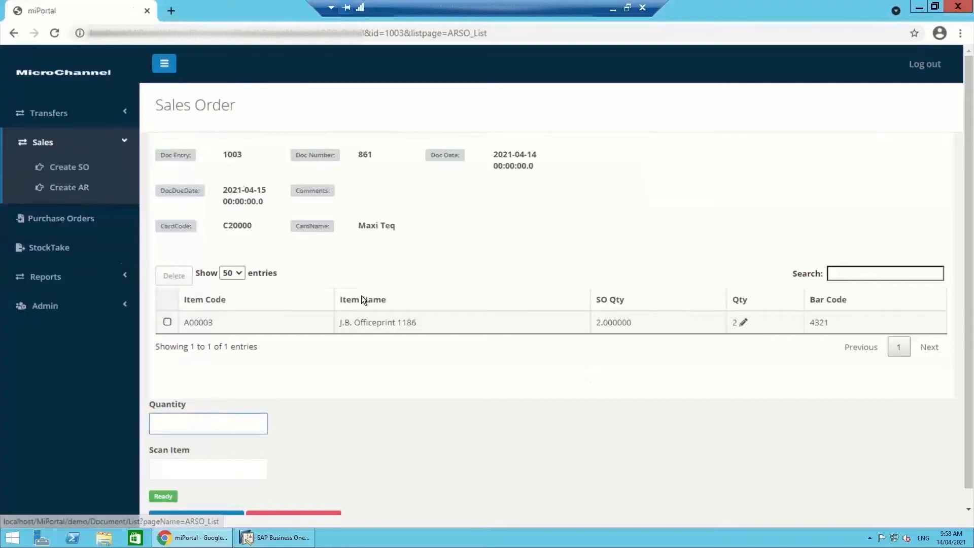
scroll(366, 272, "down", 1)
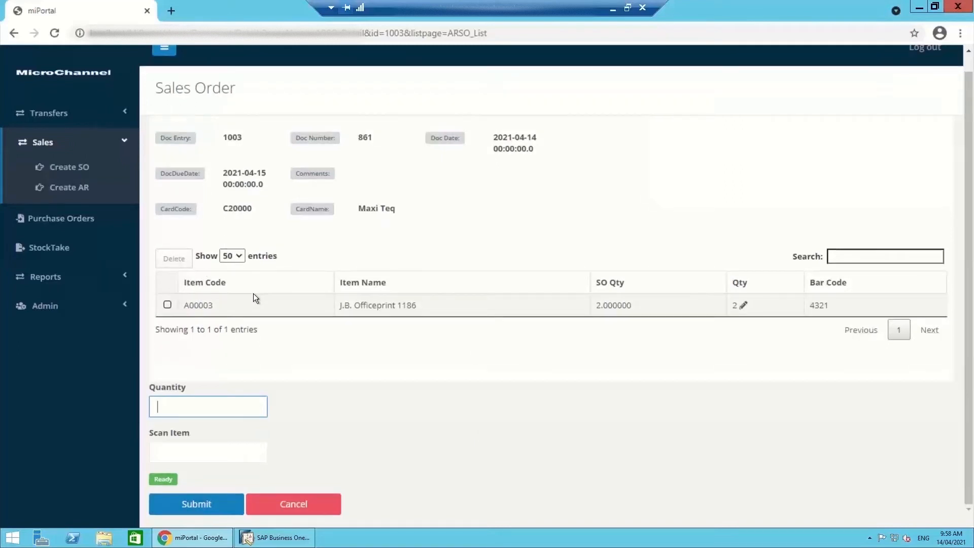
Step: Open the purchase order list and review the item lines of the Far East Imports order delivered 2016-08-06
left_click(57, 221)
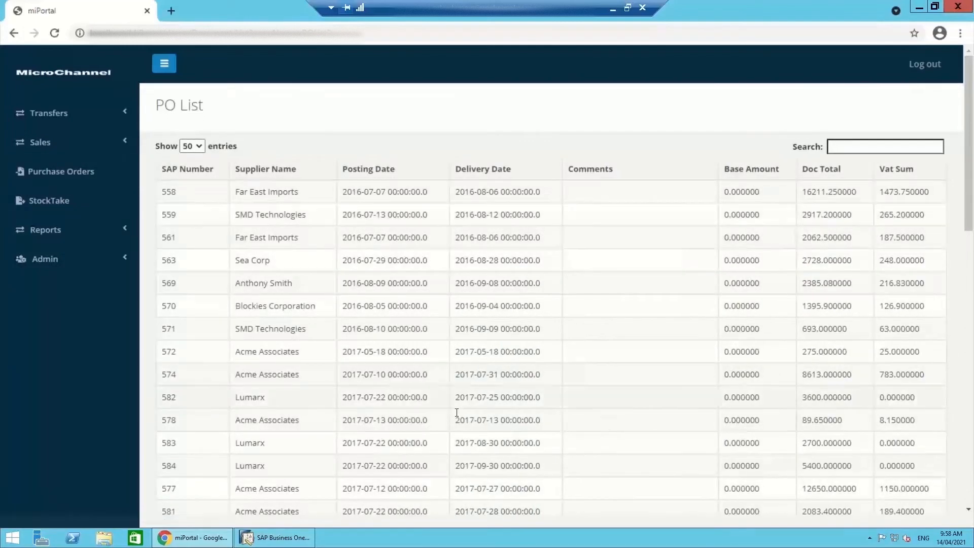
left_click(406, 191)
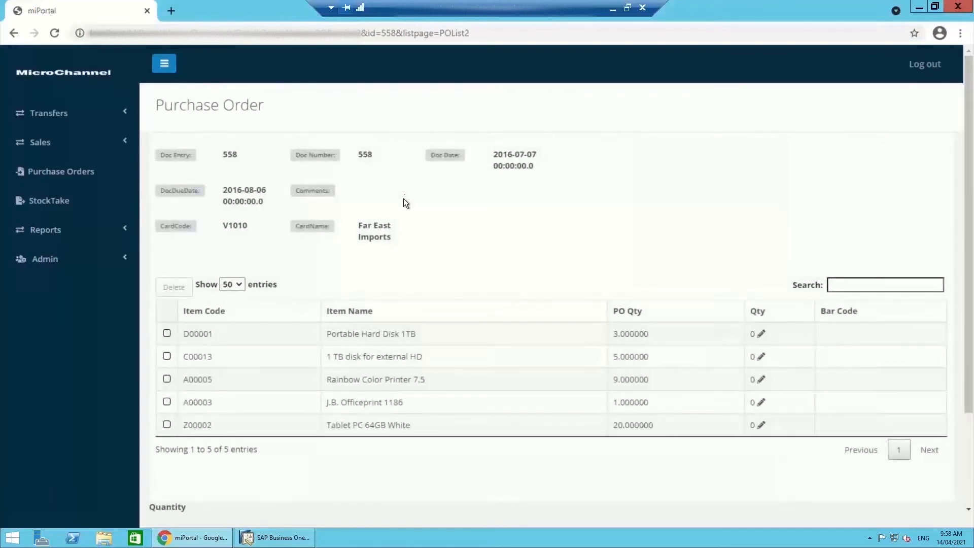
scroll(442, 266, "down", 3)
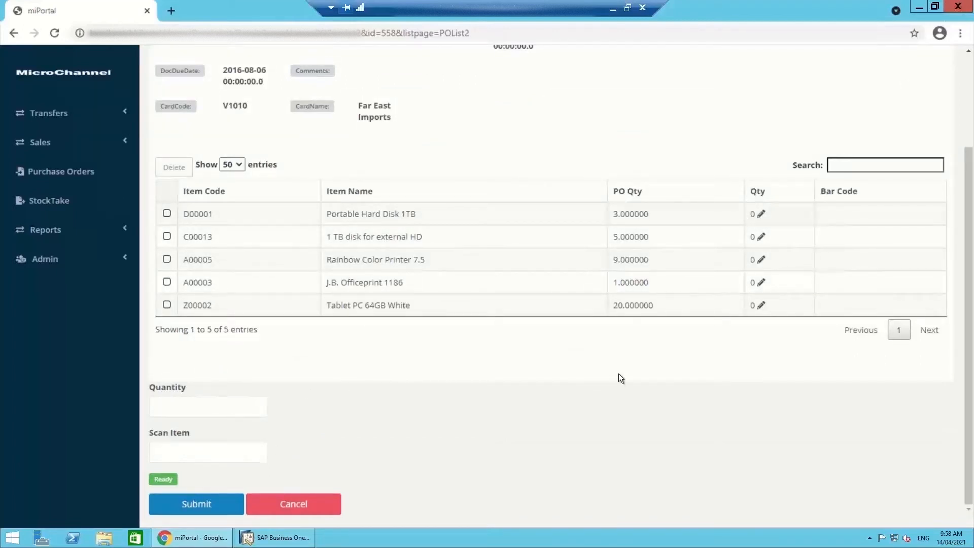
scroll(565, 398, "up", 3)
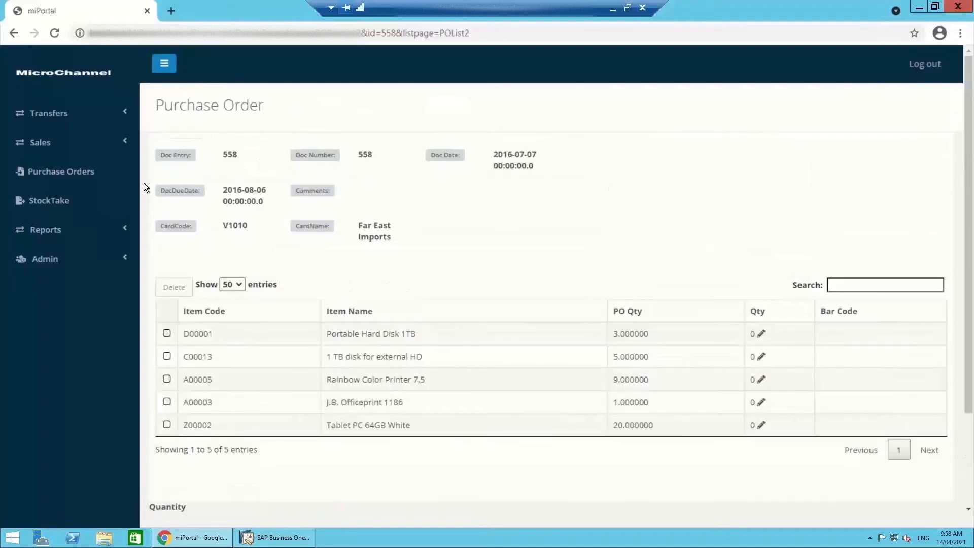
Step: Display the miPortal stock take list, and switch to SAP Business One to open Inventory Counting
left_click(49, 203)
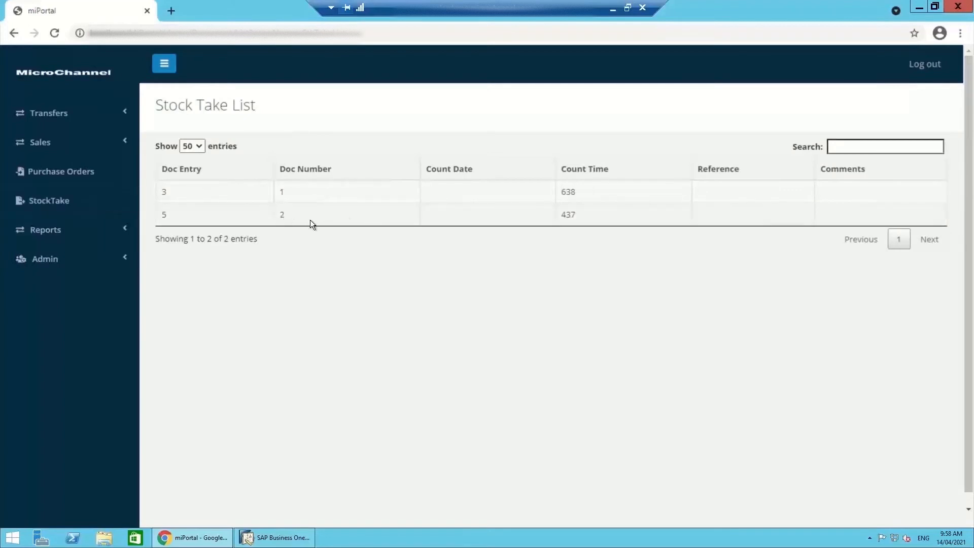
left_click(273, 539)
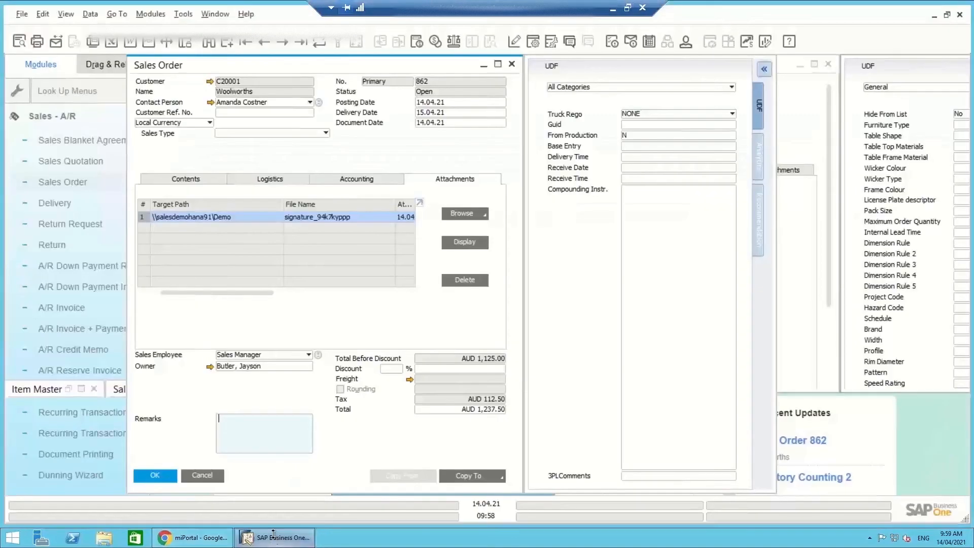
left_click(46, 123)
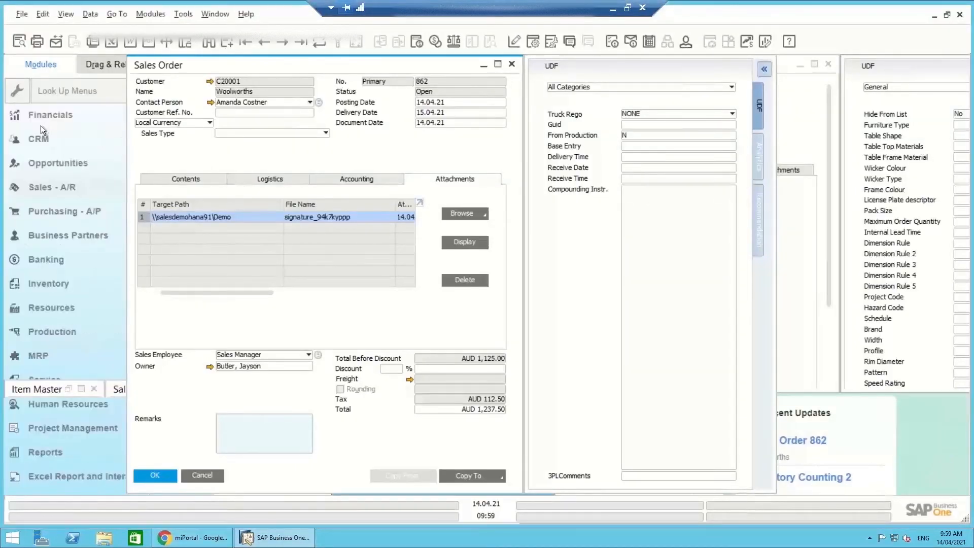
left_click(62, 282)
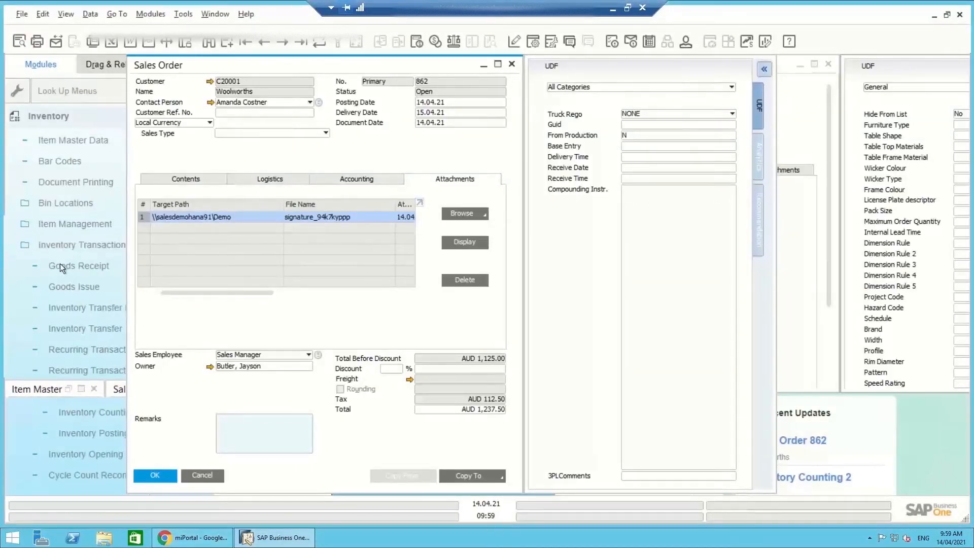
scroll(66, 297, "down", 2)
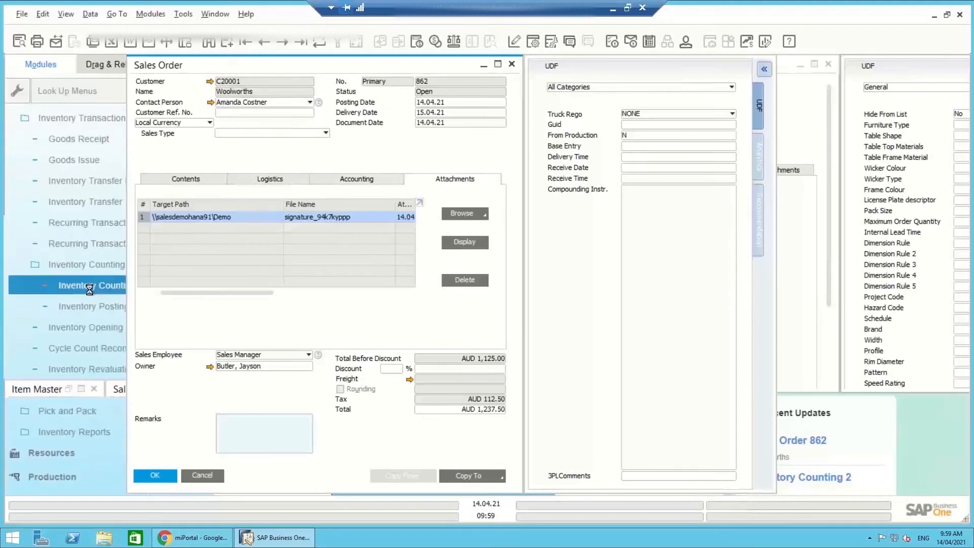
left_click(90, 287)
Step: Browse back through the inventory counts to the open count dated 17.10.17
left_click(263, 43)
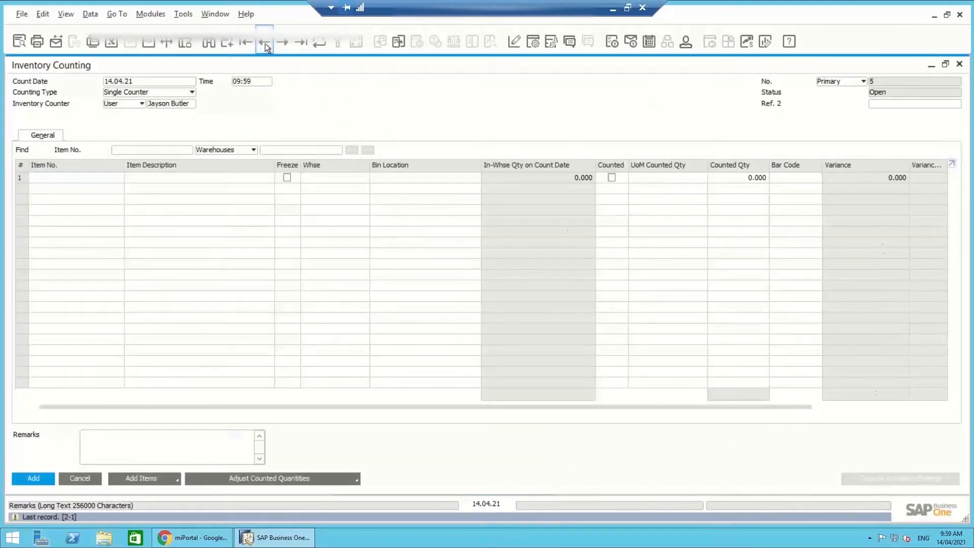
left_click(265, 44)
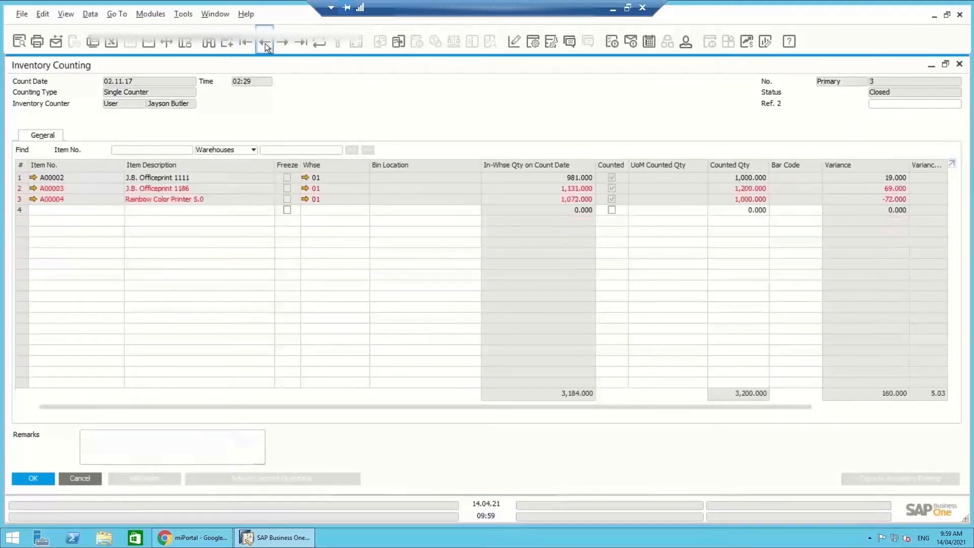
left_click(265, 43)
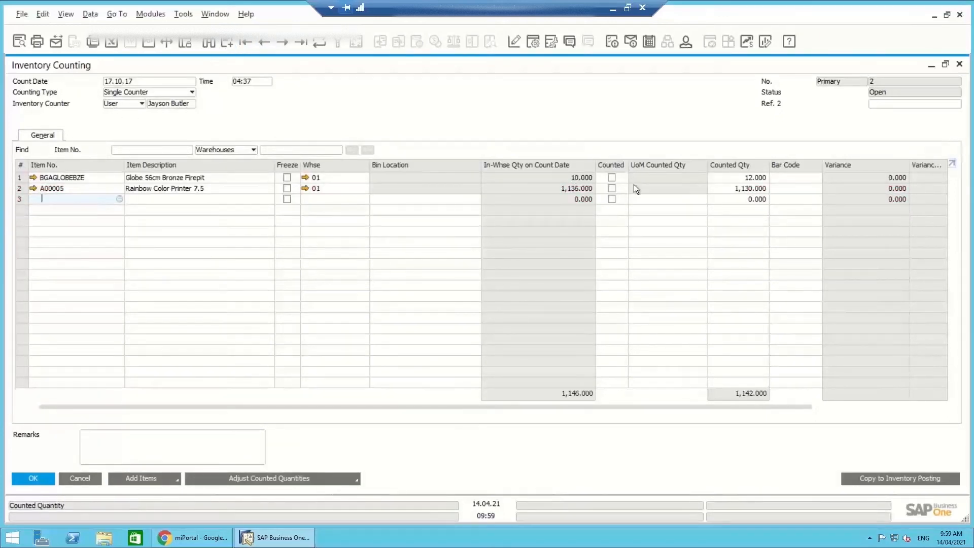
Step: Switch to miPortal, open the stock take with count time 437 and compare it with the SAP Business One count
left_click(173, 540)
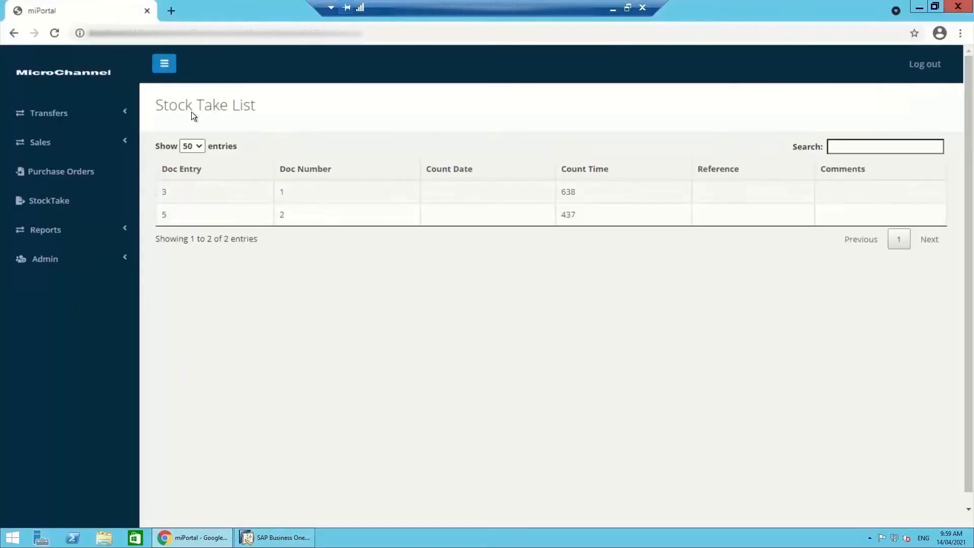
left_click(247, 217)
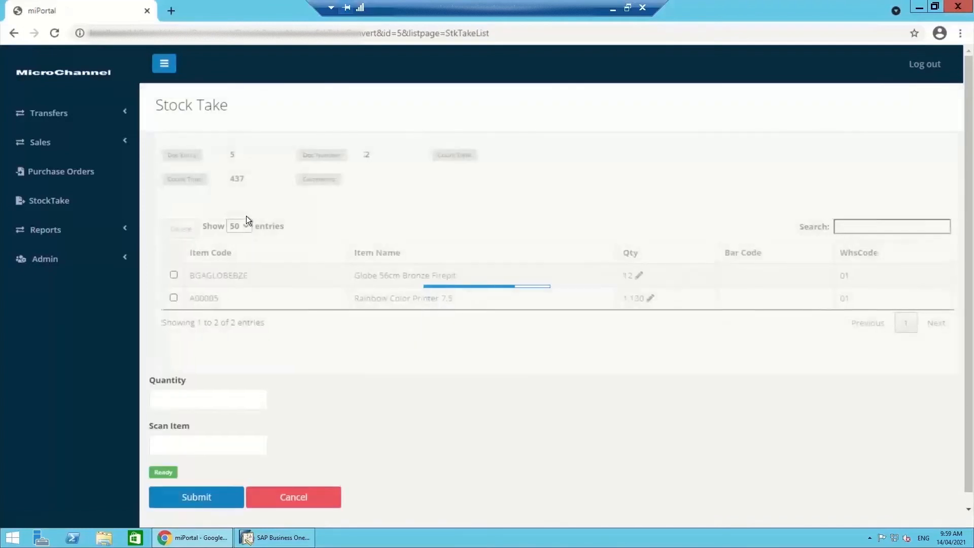
left_click(179, 445)
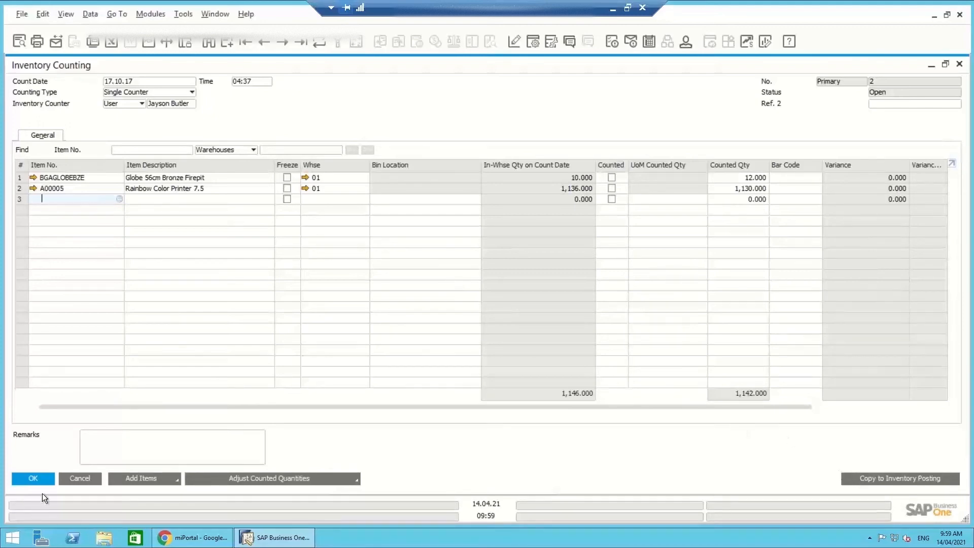
left_click(221, 540)
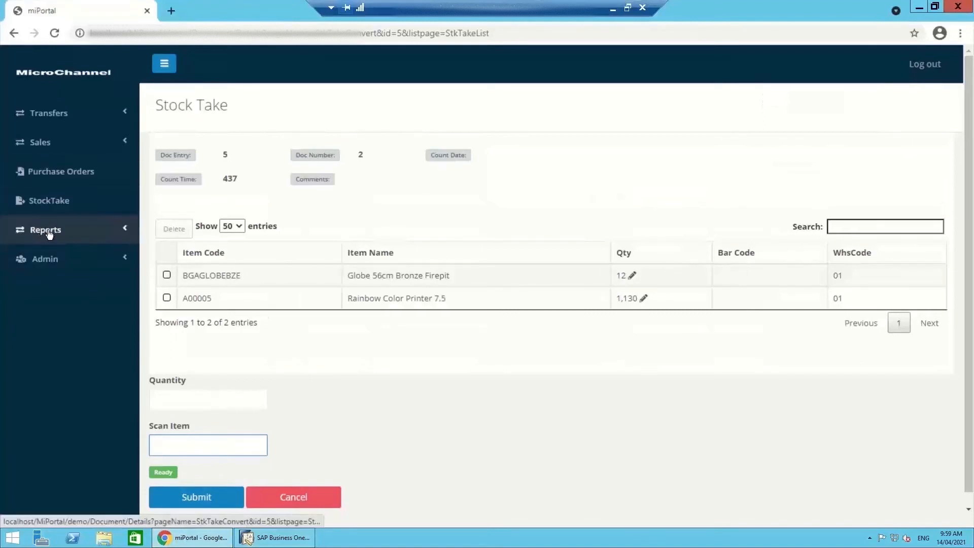
Step: Start a store to store transfer request from the HQ warehouse to the Tempe warehouse
left_click(48, 117)
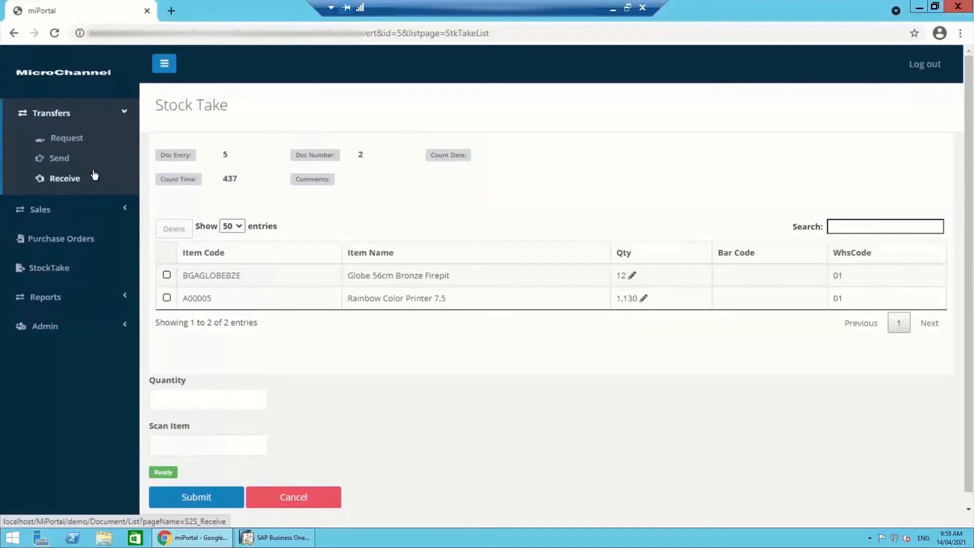
left_click(79, 142)
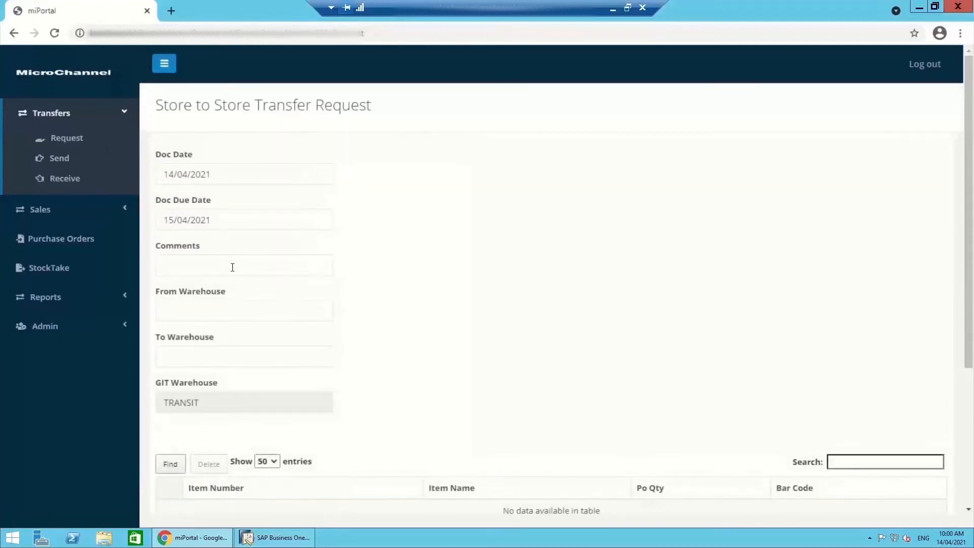
left_click(341, 311)
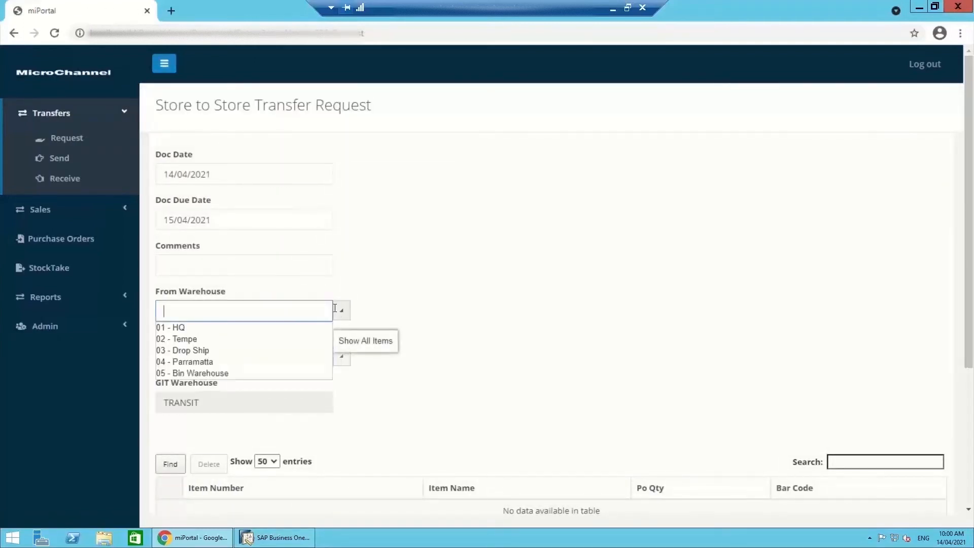
left_click(188, 330)
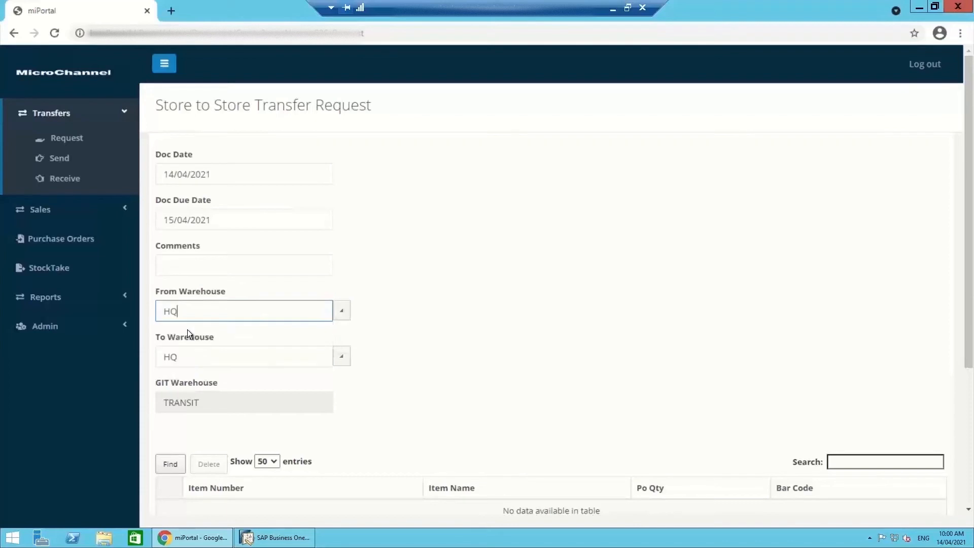
left_click(342, 356)
left_click(180, 383)
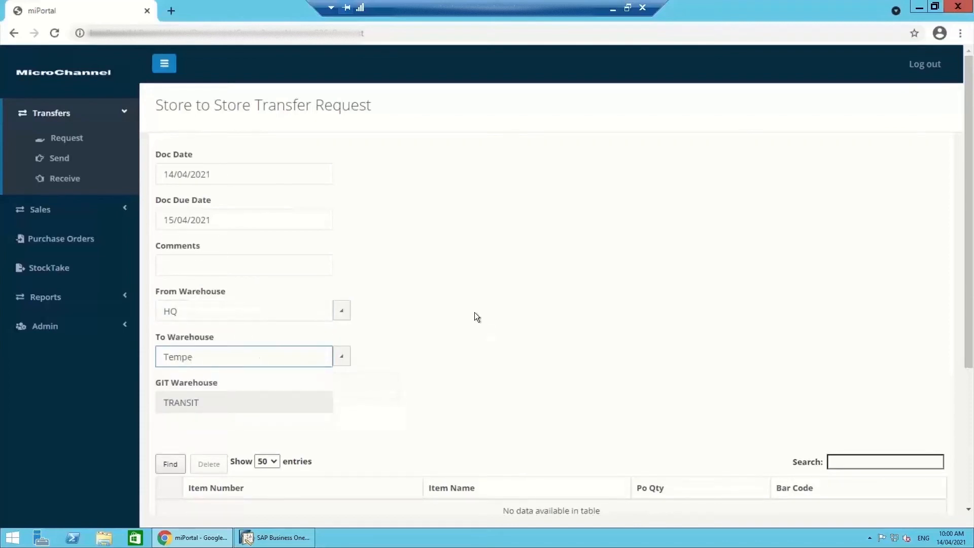
scroll(477, 306, "down", 3)
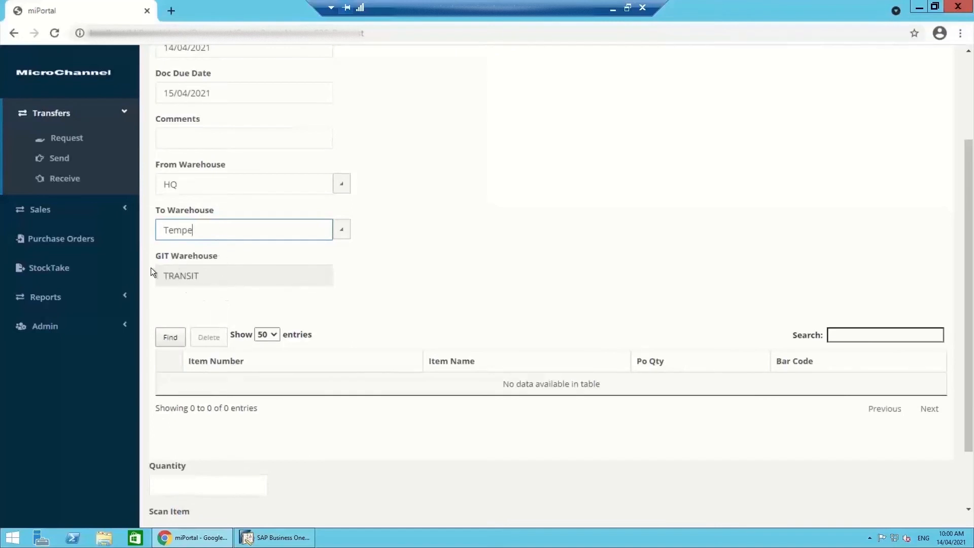
scroll(331, 274, "down", 1)
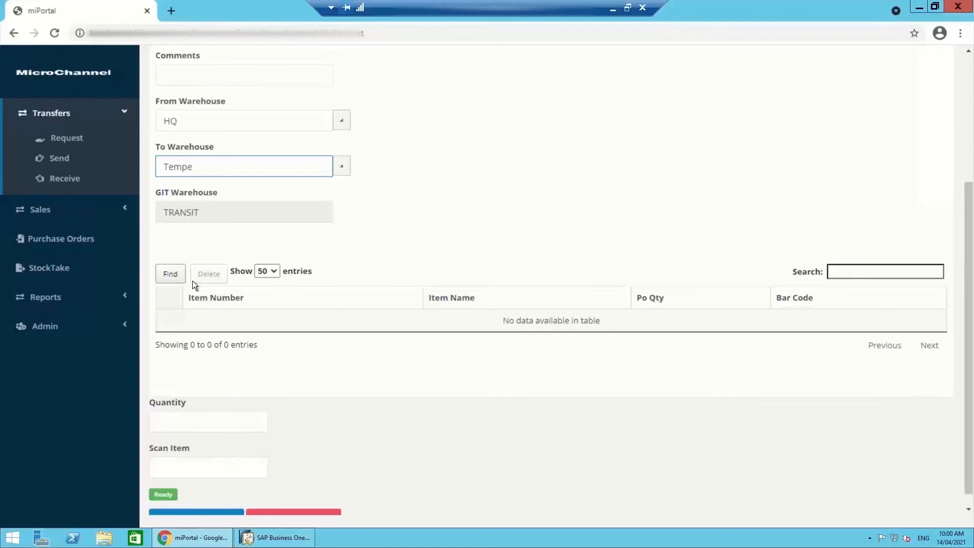
Step: Open the list of transfers to send and review the lines of the transfer dated 2017-05-19
left_click(65, 164)
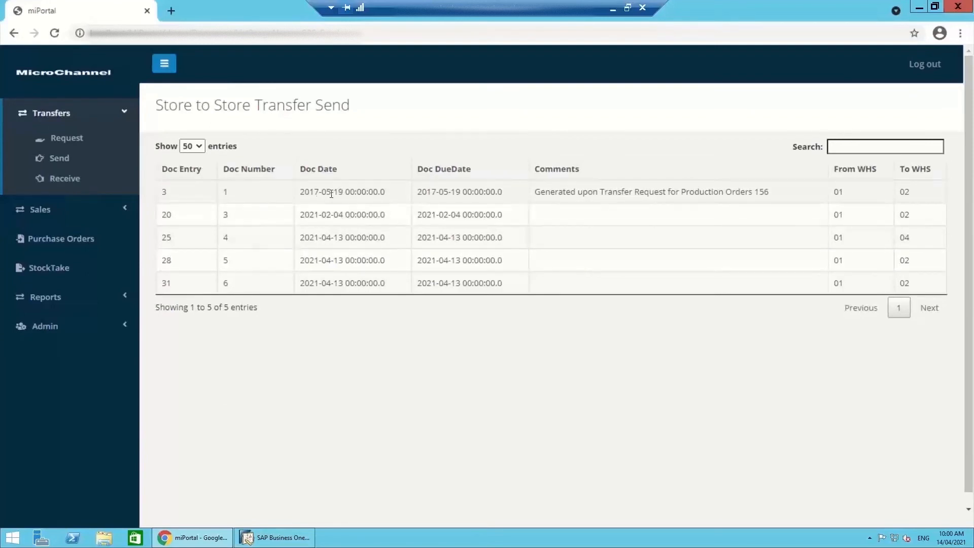
left_click(330, 193)
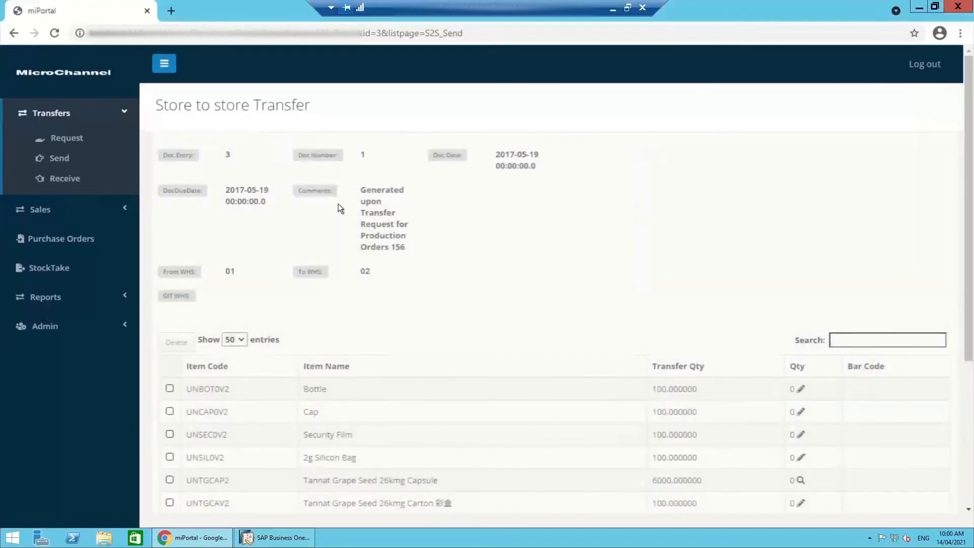
scroll(343, 215, "down", 1)
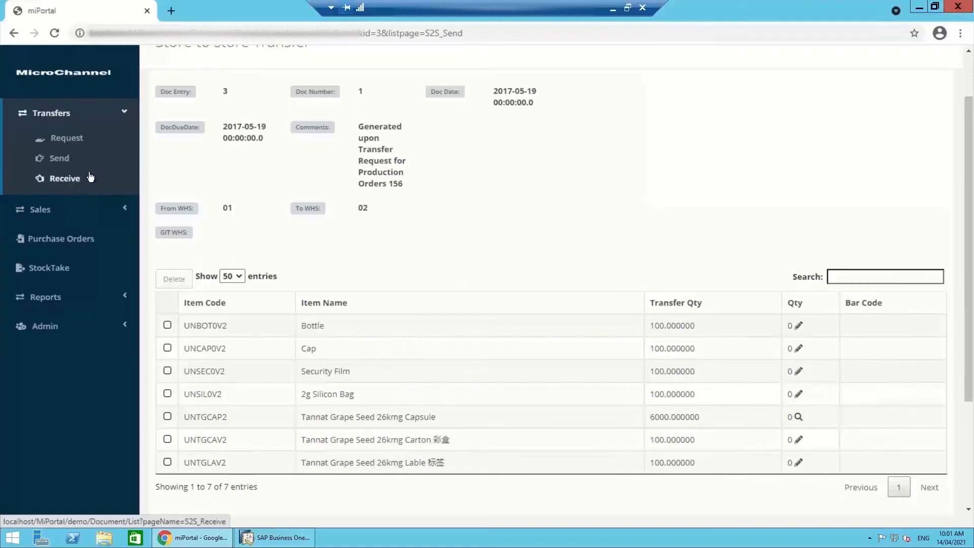
Step: Open the stock report, search it for "rsh 03" and highlight the matching item's warehouse
left_click(44, 297)
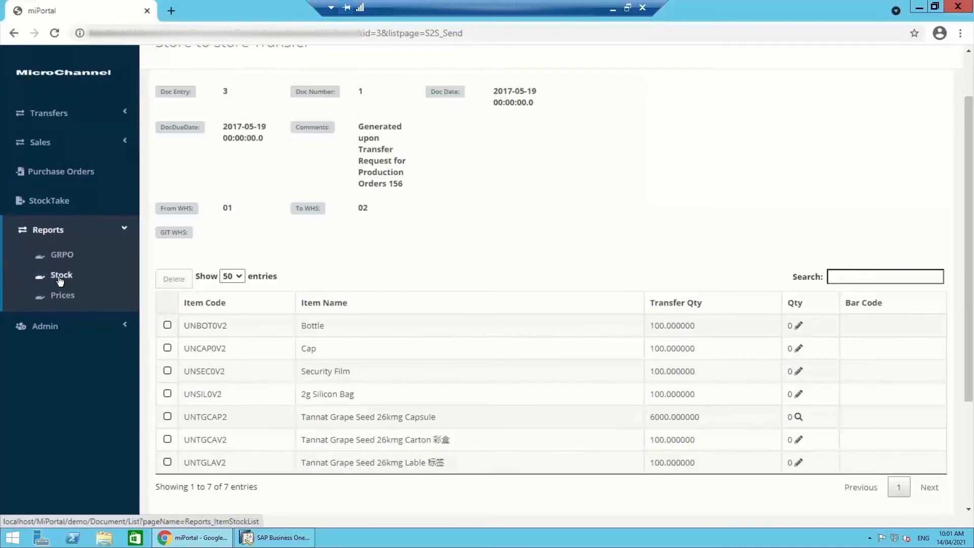
left_click(61, 279)
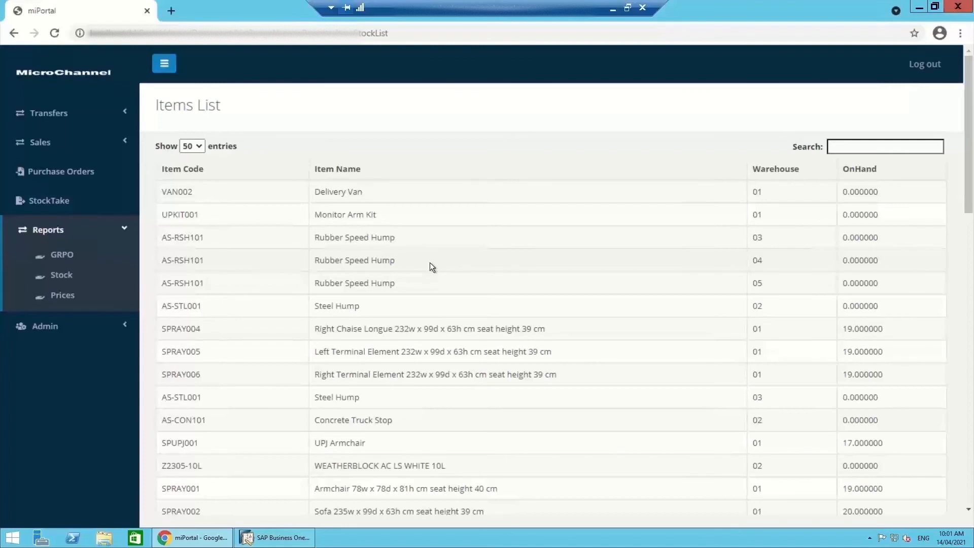
left_click(858, 147)
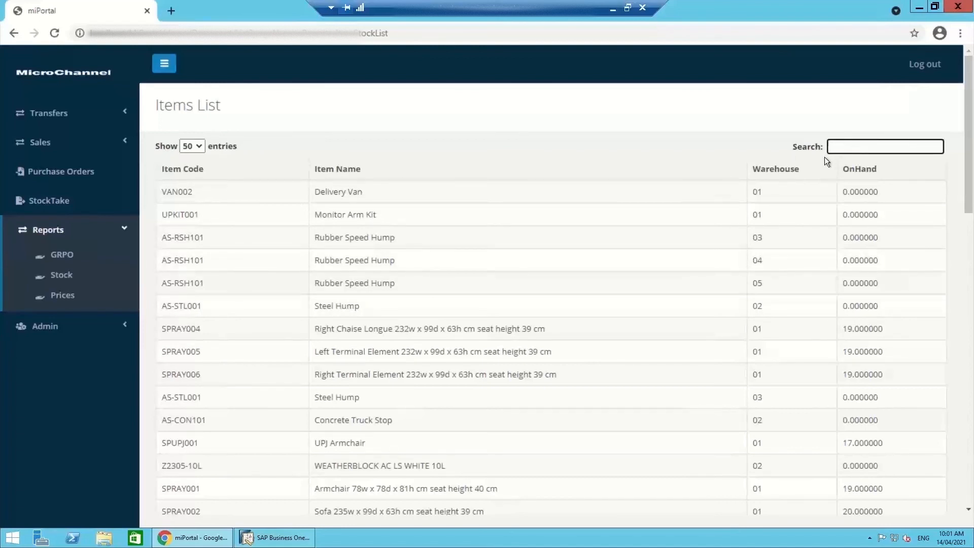
type("rsh")
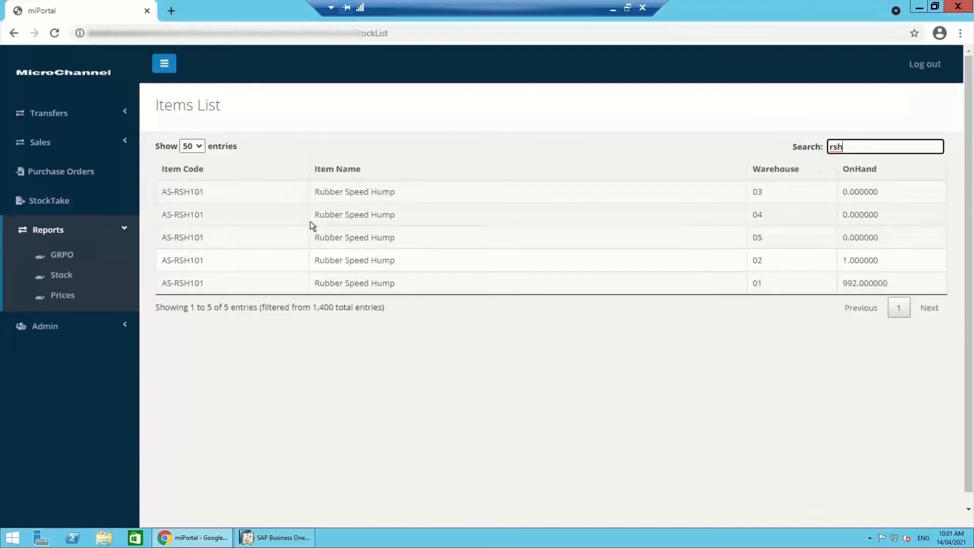
type("03")
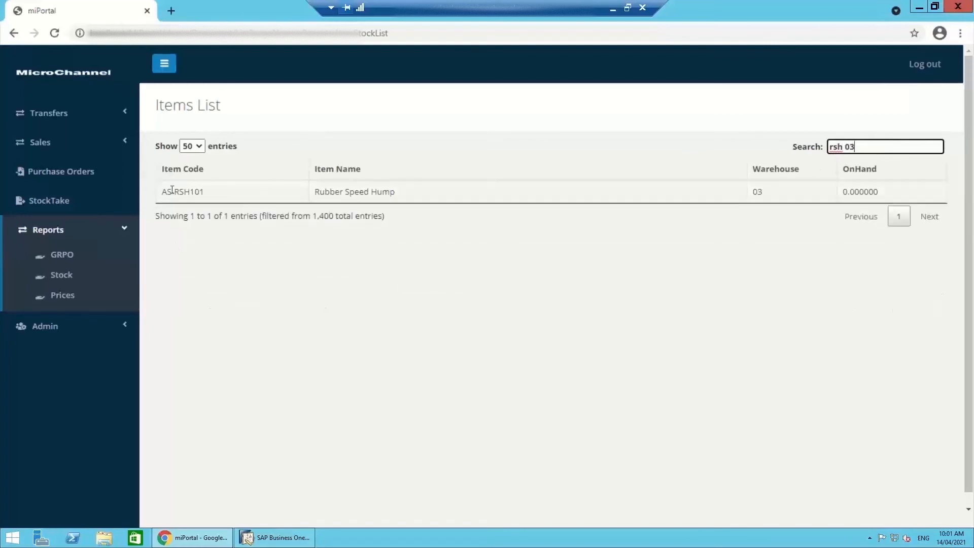
left_click_drag(175, 191, 191, 197)
left_click_drag(750, 191, 763, 194)
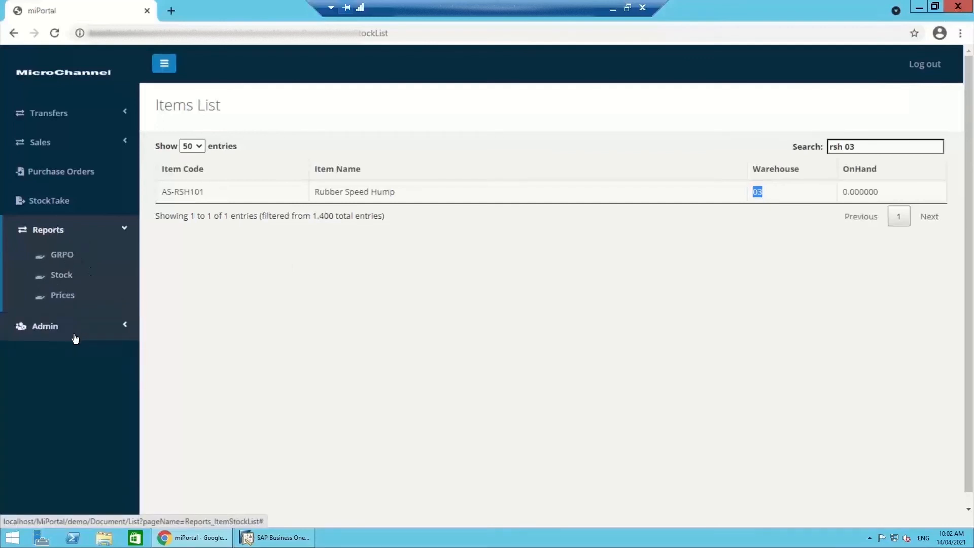
left_click(52, 327)
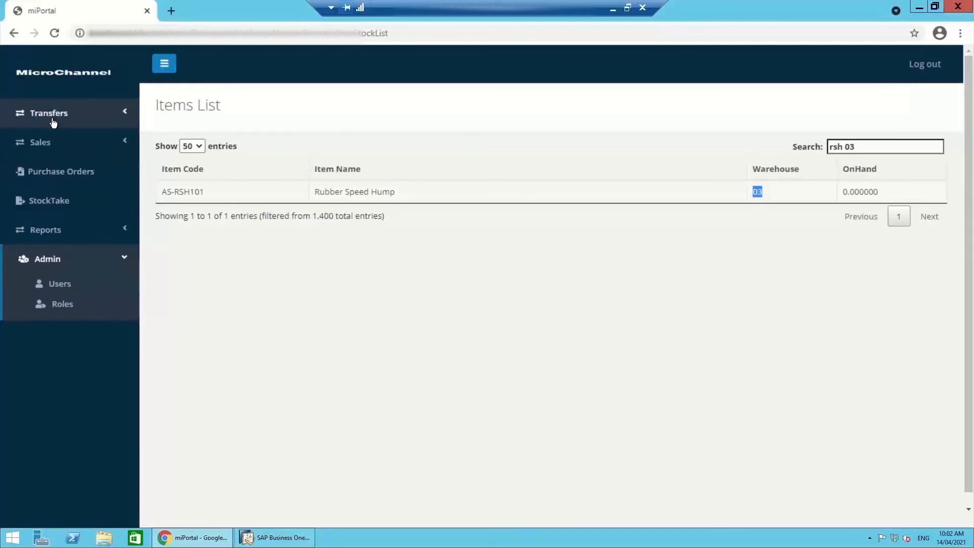
left_click(53, 261)
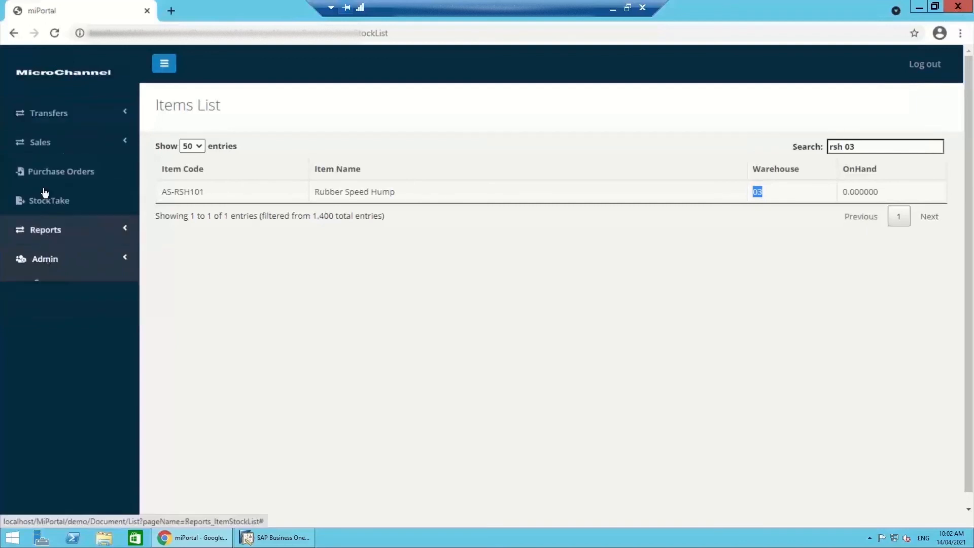
left_click(46, 149)
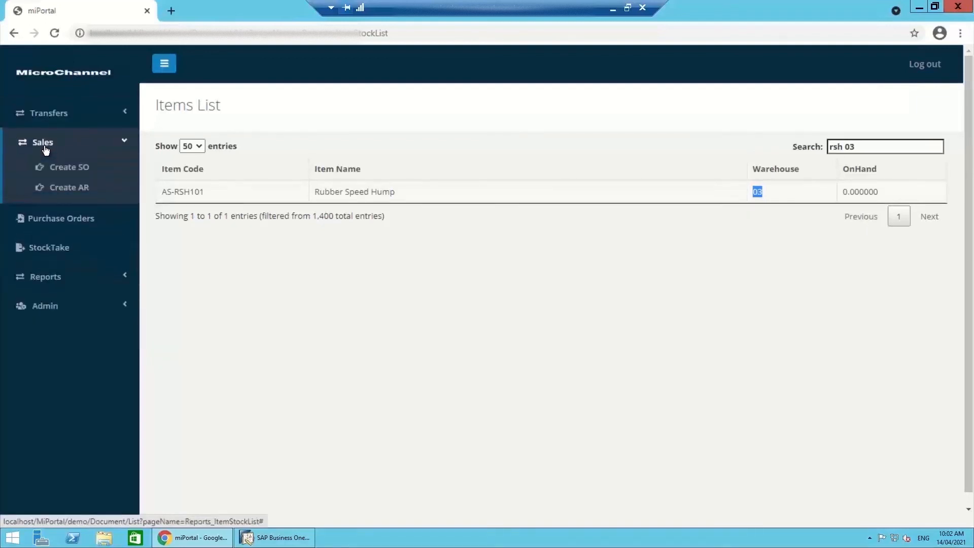